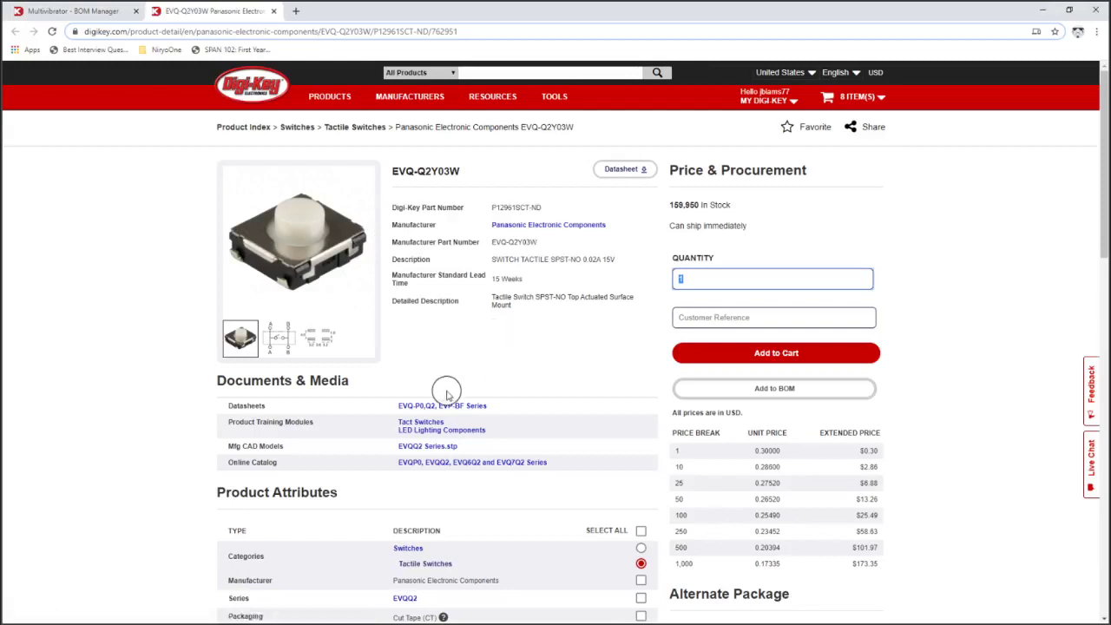
Open the Panasonic EVQ-Q2Y03W datasheet PDF from the Digi-Key Datasheets link.
{"action": "left_click", "coordinate": [463, 405]}
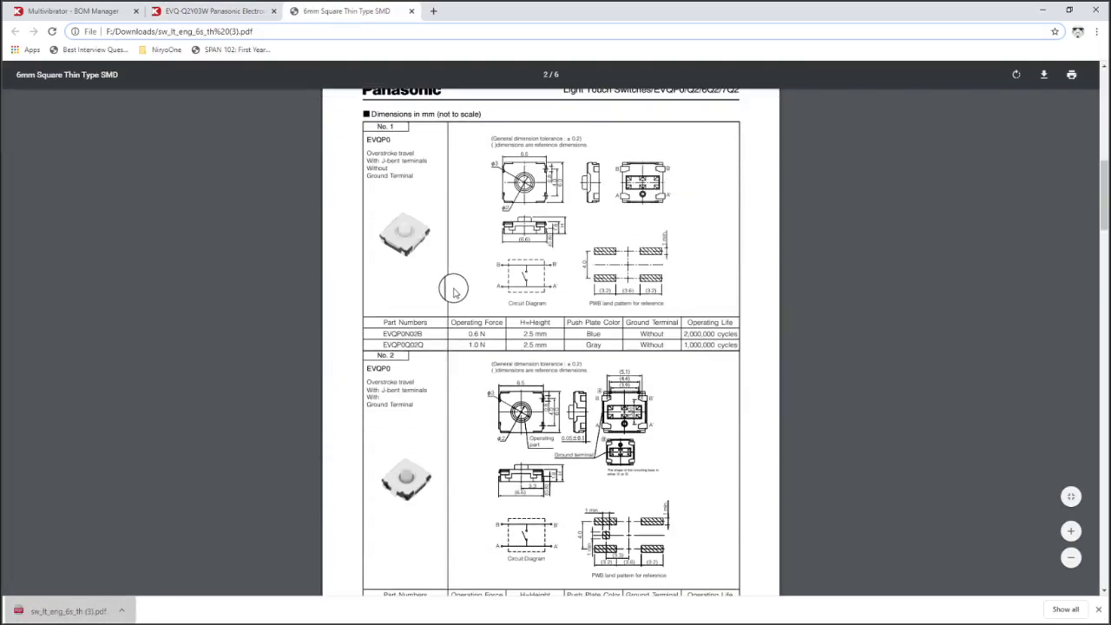
Check the EVQ-Q2 series name on Digi-Key, then scroll the datasheet to page 3.
{"action": "left_click", "coordinate": [219, 12]}
{"action": "left_click_drag", "start_coordinate": [388, 172], "coordinate": [426, 172]}
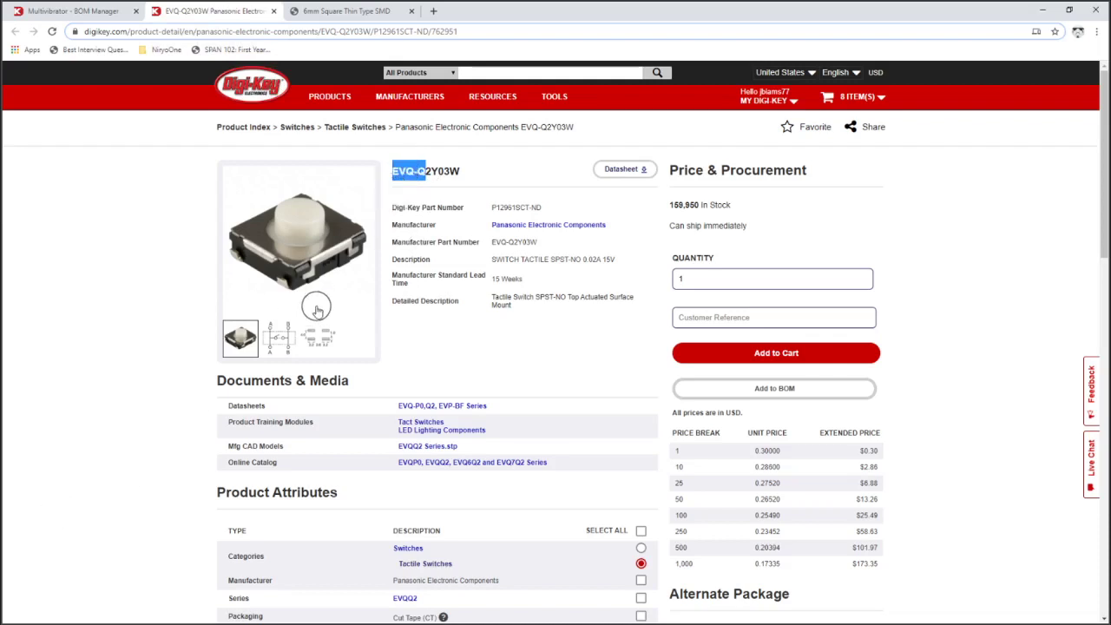
{"action": "left_click", "coordinate": [330, 11]}
{"action": "scroll", "coordinate": [431, 206], "scroll_direction": "down", "scroll_amount": 4}
{"action": "scroll", "coordinate": [432, 206], "scroll_direction": "down", "scroll_amount": 3}
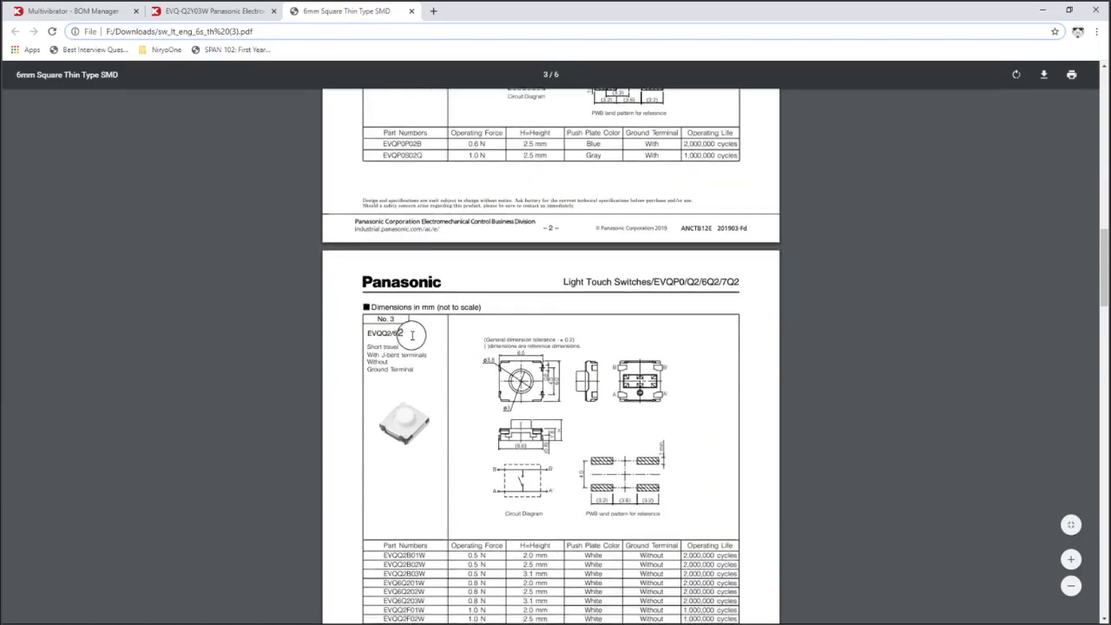
{"action": "scroll", "coordinate": [411, 336], "scroll_direction": "down", "scroll_amount": 5}
{"action": "scroll", "coordinate": [410, 323], "scroll_direction": "down", "scroll_amount": 13}
{"action": "scroll", "coordinate": [413, 327], "scroll_direction": "down", "scroll_amount": 4}
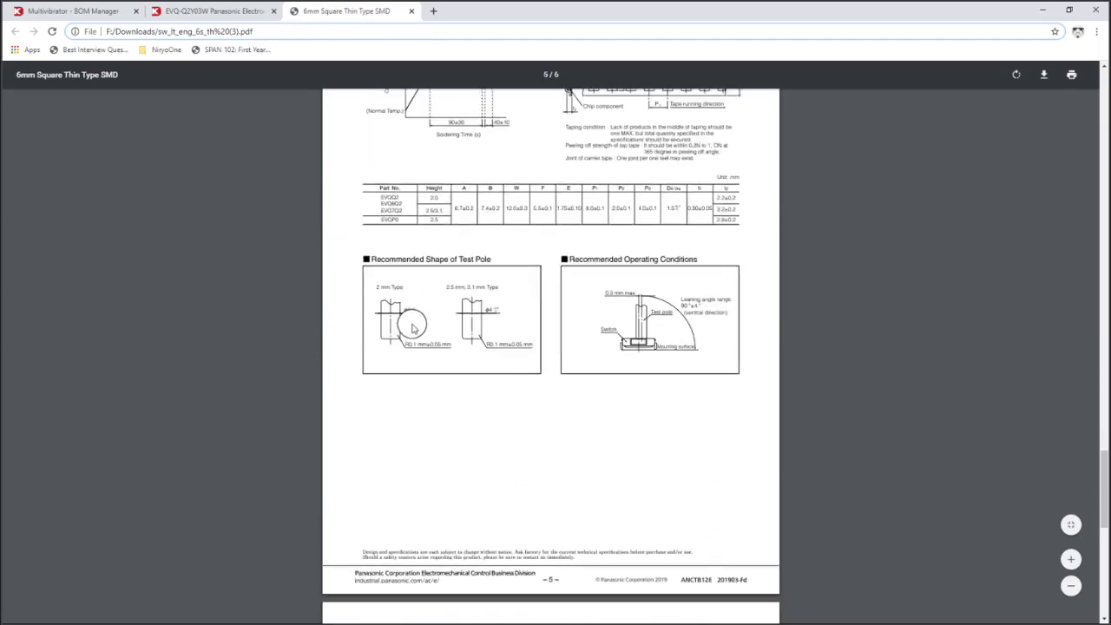
{"action": "scroll", "coordinate": [415, 326], "scroll_direction": "up", "scroll_amount": 11}
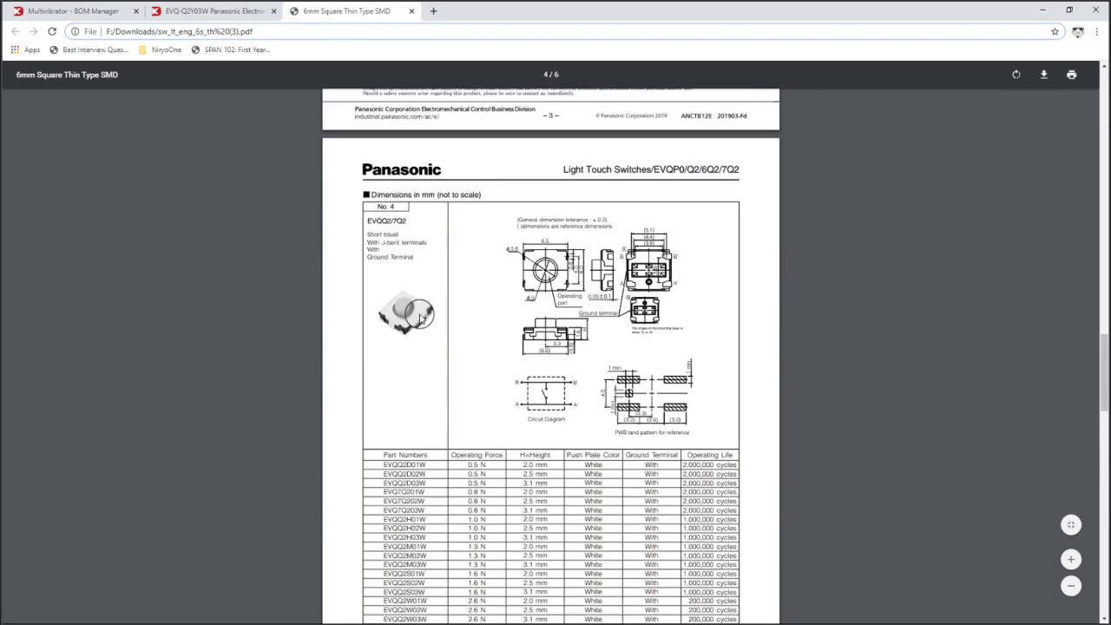
{"action": "scroll", "coordinate": [422, 318], "scroll_direction": "down", "scroll_amount": 1}
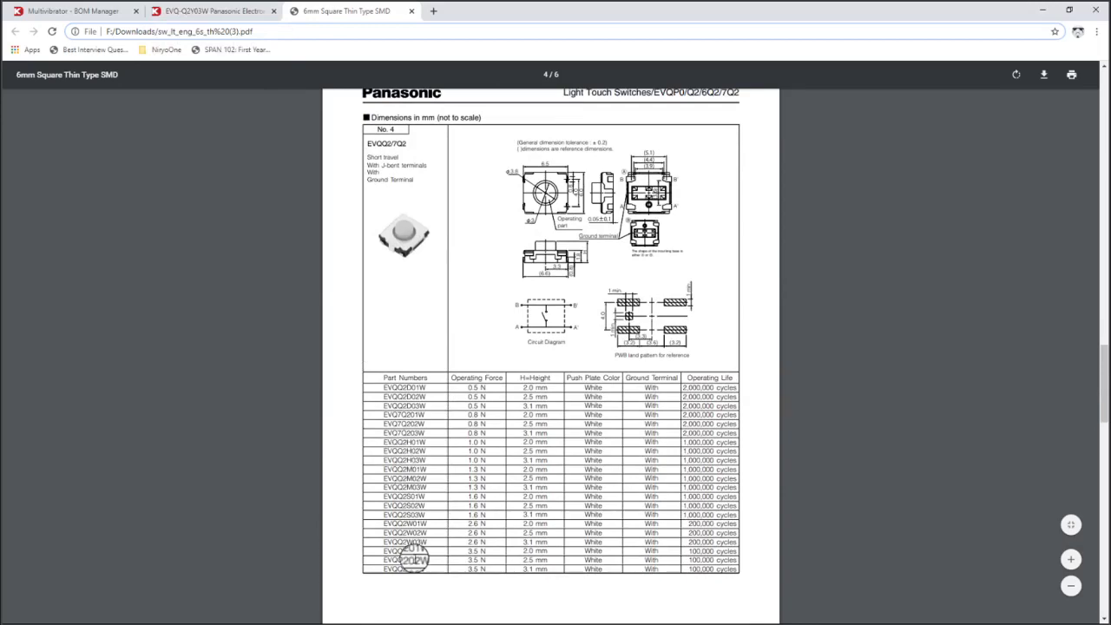
{"action": "scroll", "coordinate": [401, 404], "scroll_direction": "up", "scroll_amount": 3}
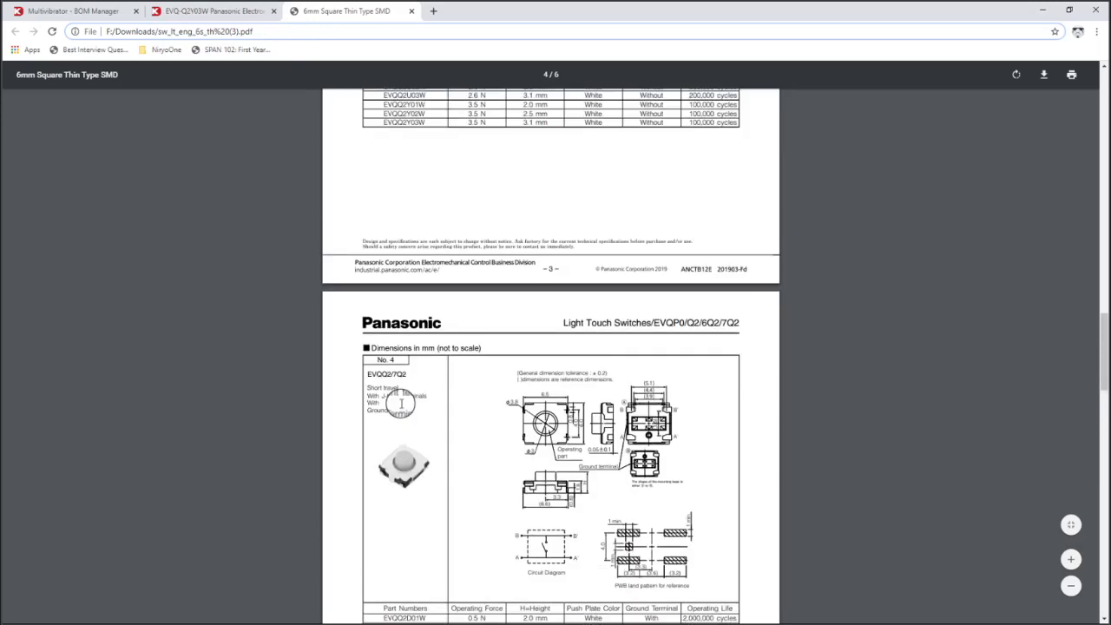
{"action": "scroll", "coordinate": [395, 348], "scroll_direction": "up", "scroll_amount": 3}
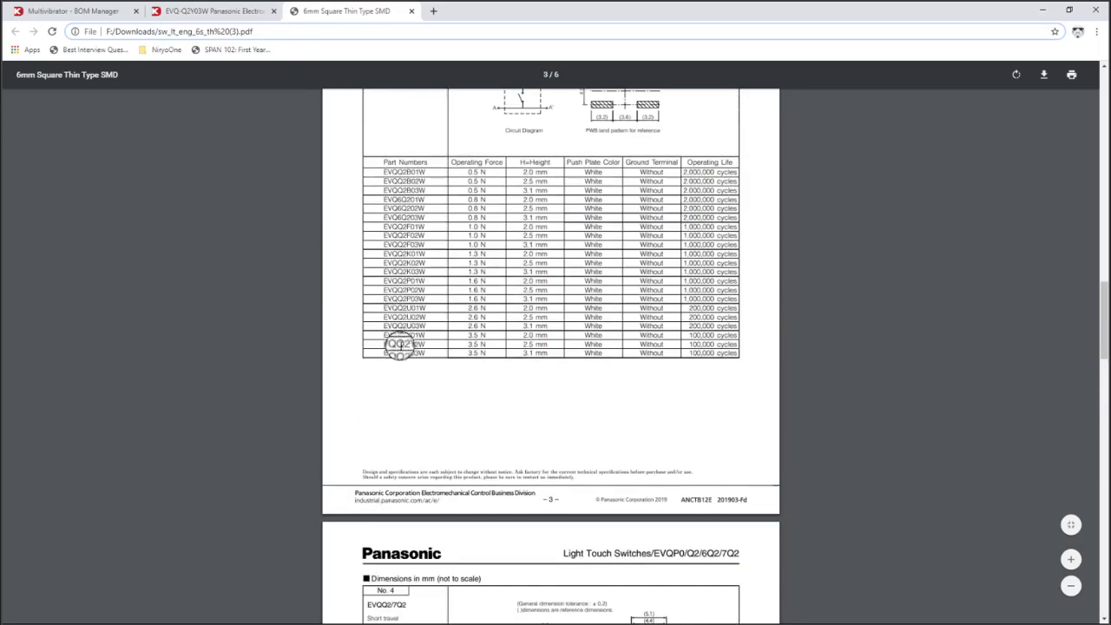
Highlight the EVQQ2Y03W part number and its 3.1 mm height in the table.
{"action": "left_click_drag", "start_coordinate": [429, 354], "coordinate": [379, 355]}
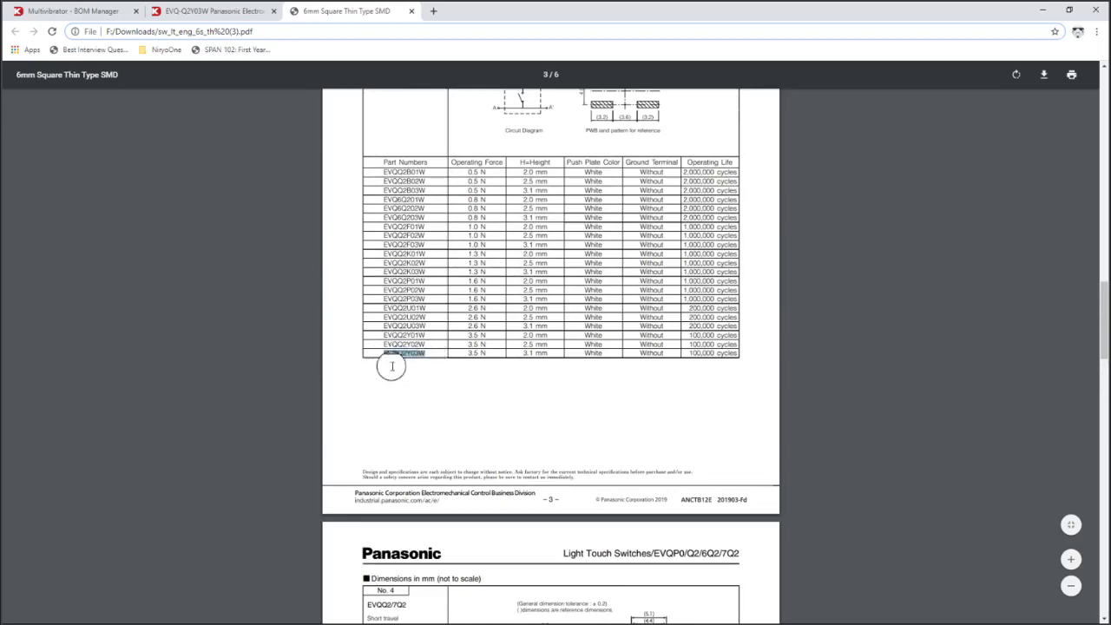
{"action": "scroll", "coordinate": [475, 385], "scroll_direction": "up", "scroll_amount": 2}
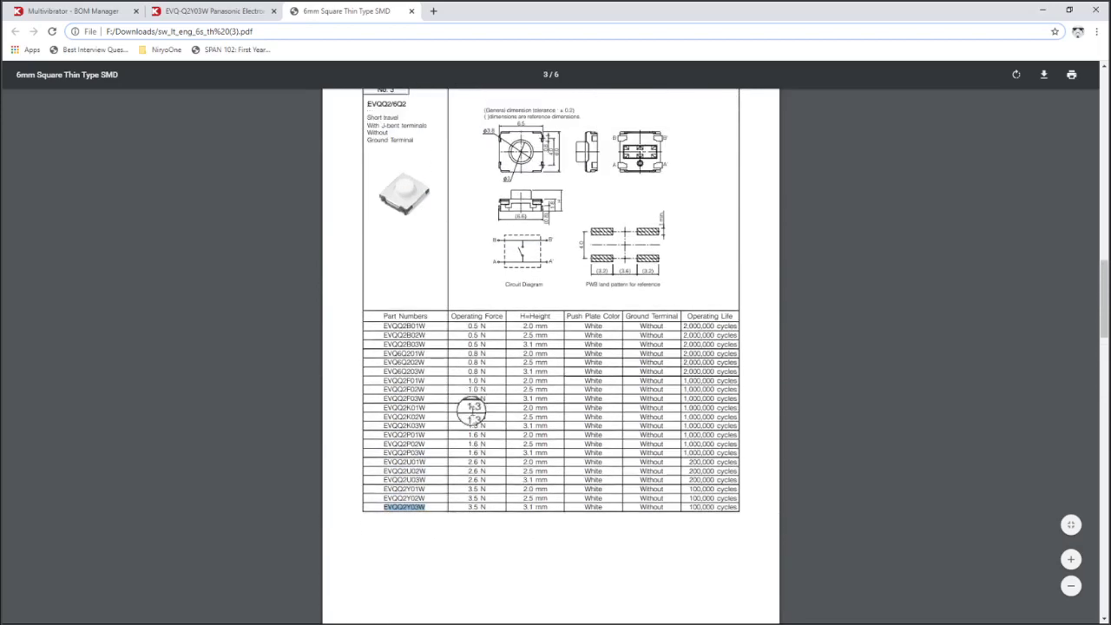
{"action": "left_click", "coordinate": [529, 508]}
{"action": "left_click_drag", "start_coordinate": [529, 508], "coordinate": [545, 511]}
{"action": "scroll", "coordinate": [541, 509], "scroll_direction": "up", "scroll_amount": 1}
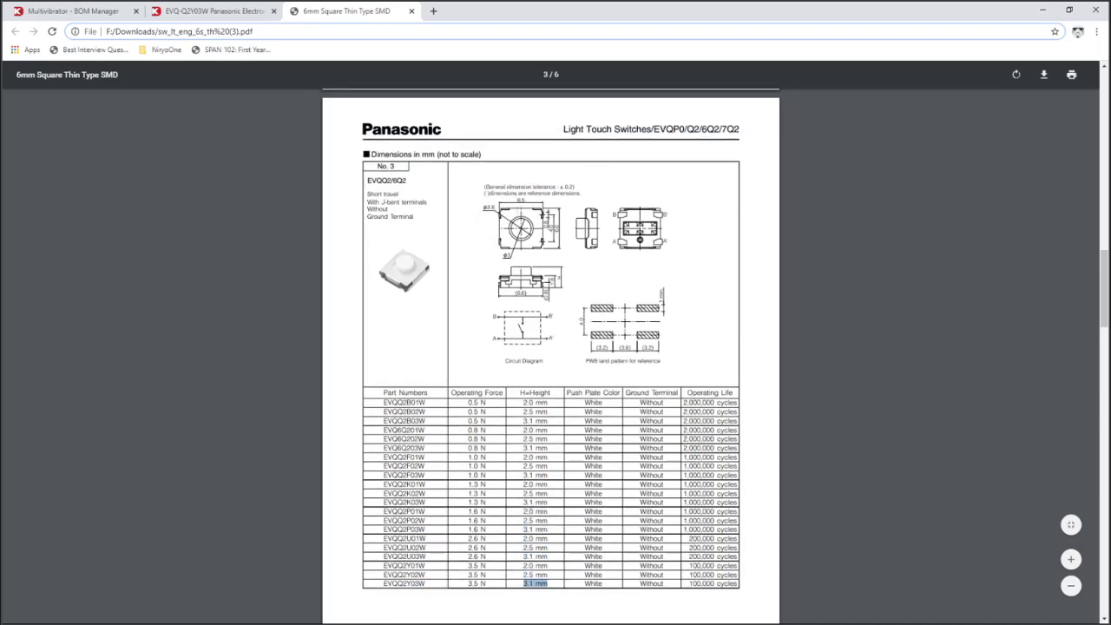
Snip the No. 3 EVQQ2/6Q2 dimension drawing, replacing the earlier TC33X-1 capture.
{"action": "key", "text": "alt+Tab"}
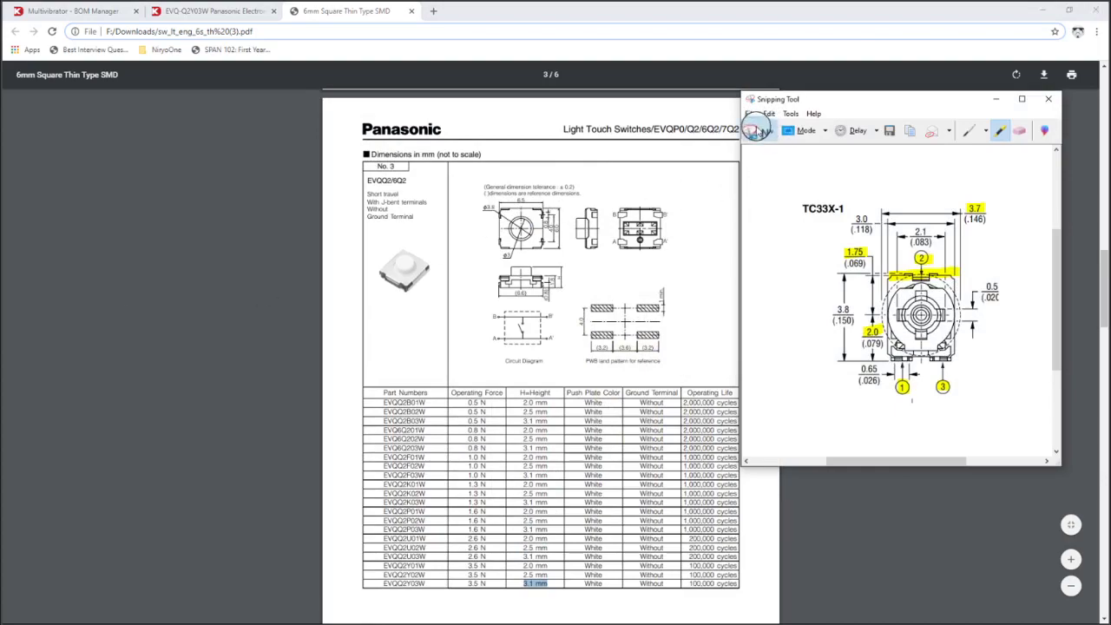
{"action": "left_click", "coordinate": [756, 130]}
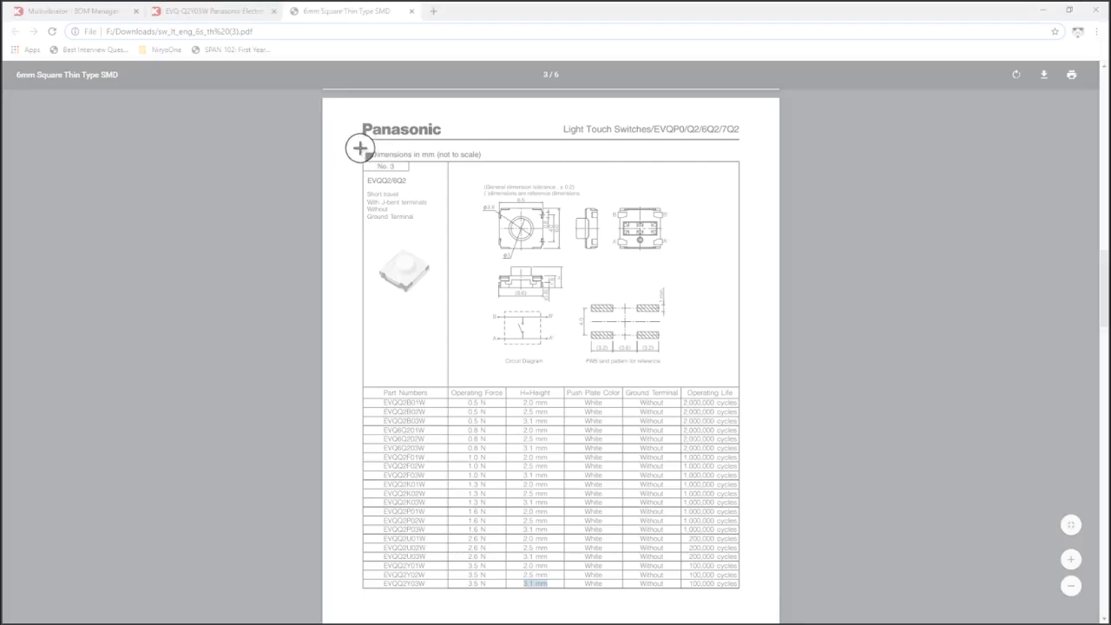
{"action": "left_click_drag", "start_coordinate": [359, 147], "coordinate": [741, 388]}
{"action": "left_click_drag", "start_coordinate": [573, 50], "coordinate": [981, 124]}
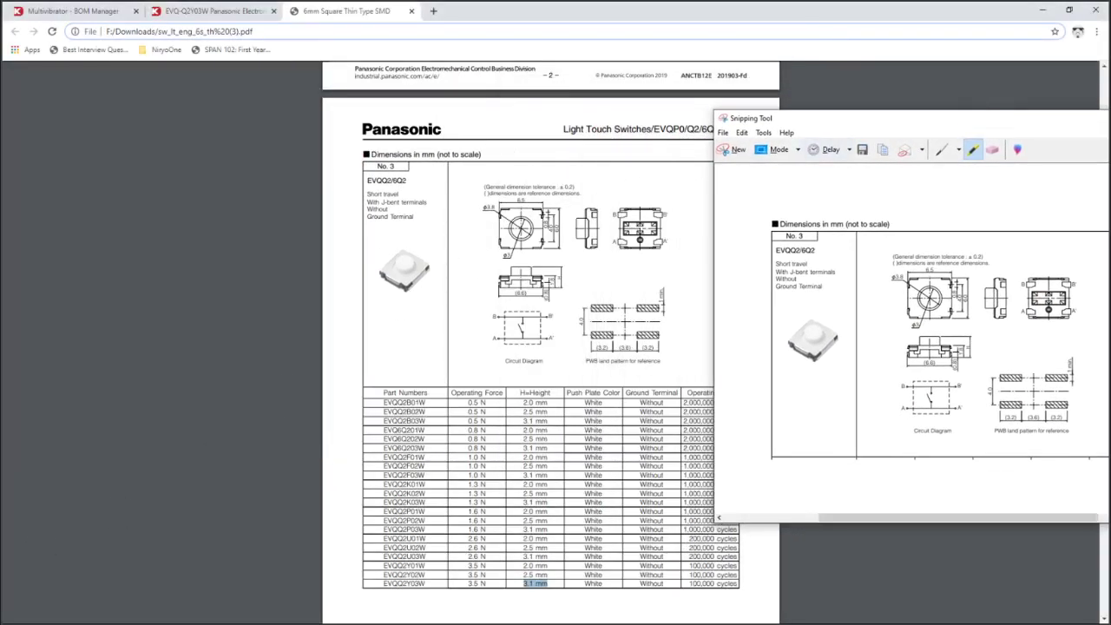
Add a footprint named EVQQ2,SWITCH to the MULTIVIBRATOR library and confirm its creation.
{"action": "key", "text": "alt+Tab"}
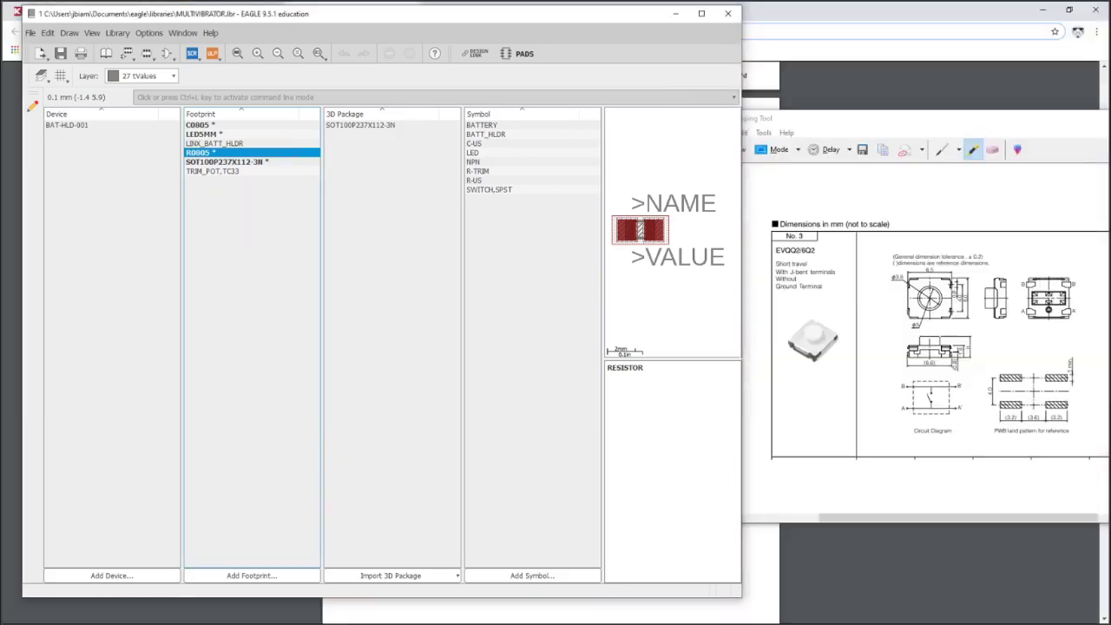
{"action": "left_click", "coordinate": [261, 577]}
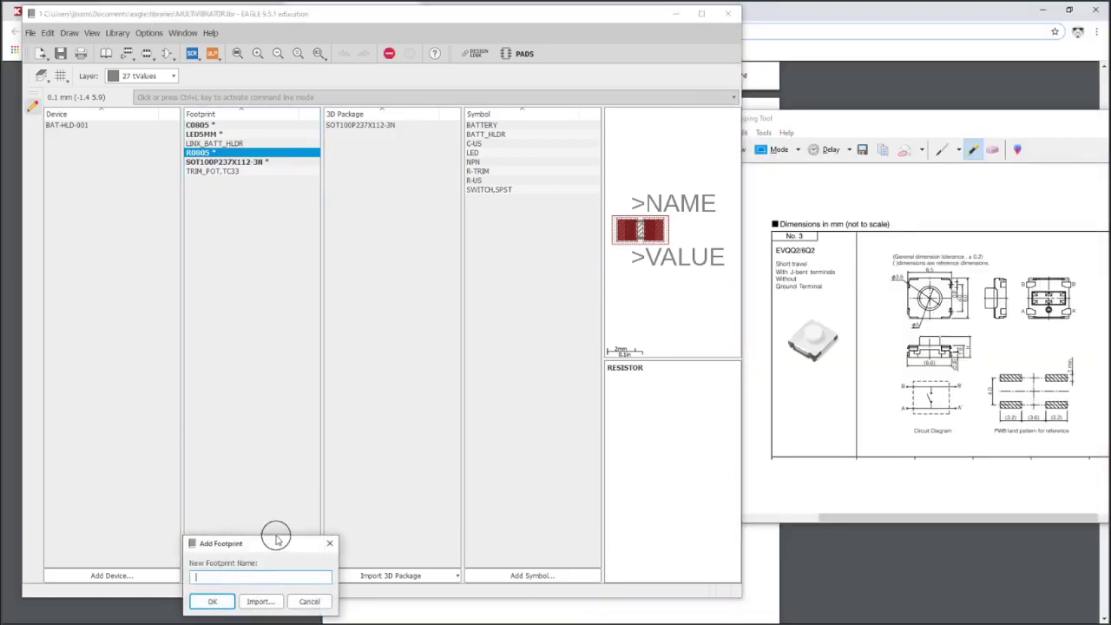
{"action": "left_click_drag", "start_coordinate": [281, 544], "coordinate": [330, 383]}
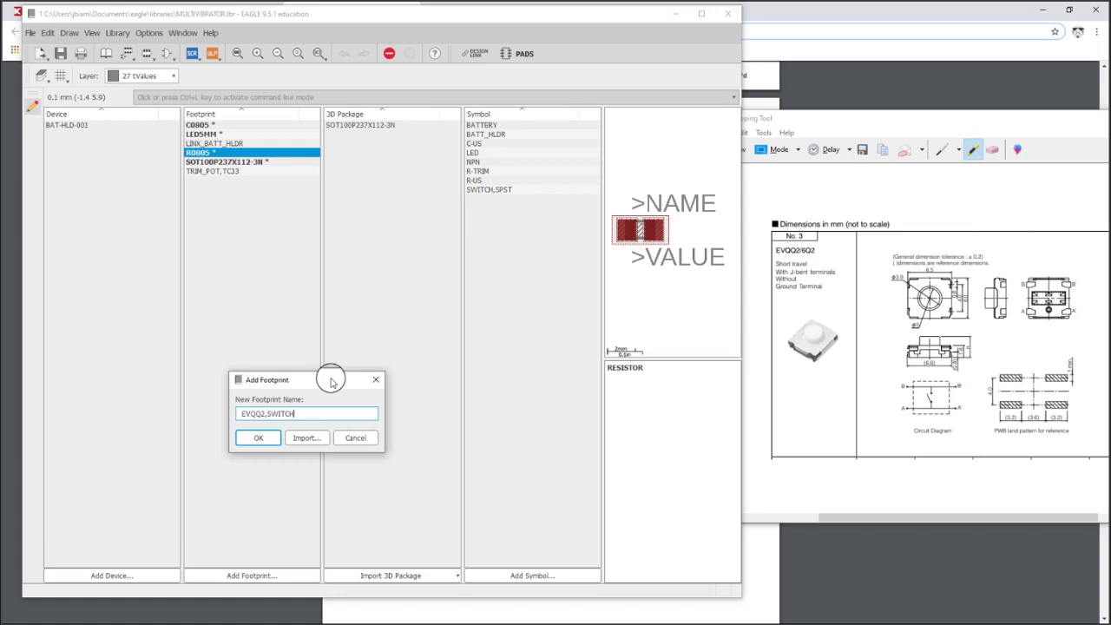
{"action": "key", "text": "Return"}
{"action": "key", "text": "Return"}
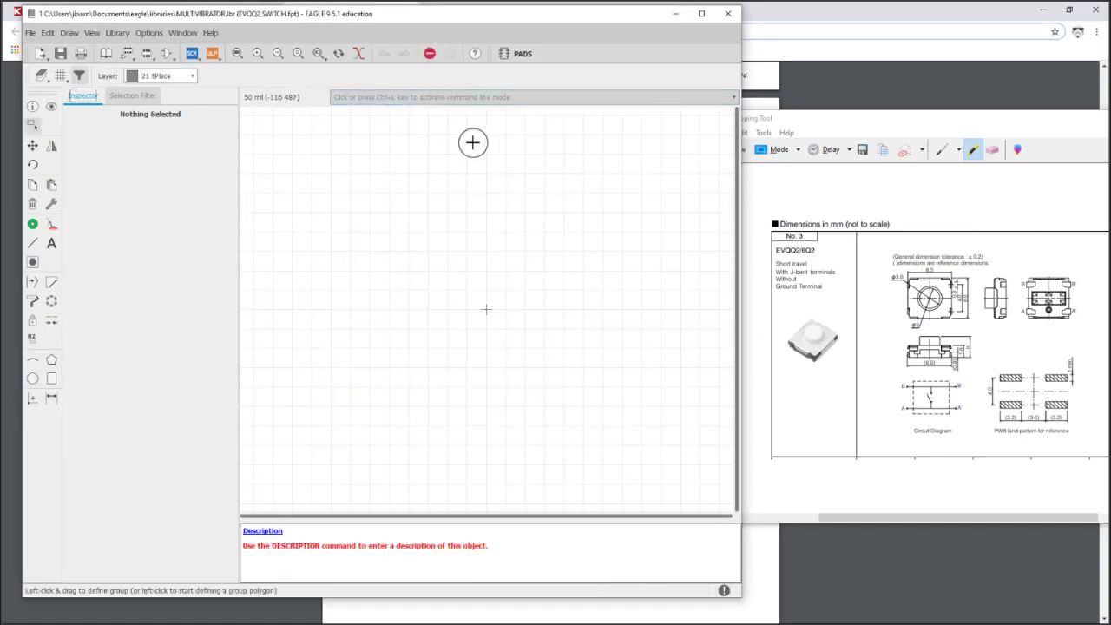
Set the grid size to 0.5 mm and the alternate grid to 0.05 mm.
{"action": "left_click", "coordinate": [60, 75]}
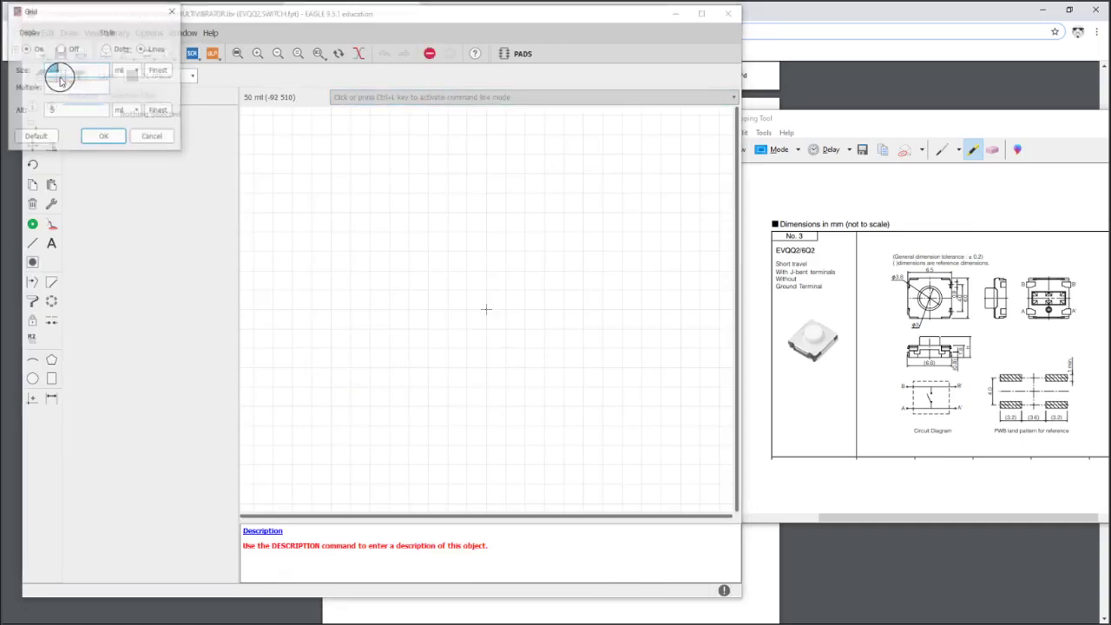
{"action": "left_click", "coordinate": [125, 69]}
{"action": "left_click", "coordinate": [124, 89]}
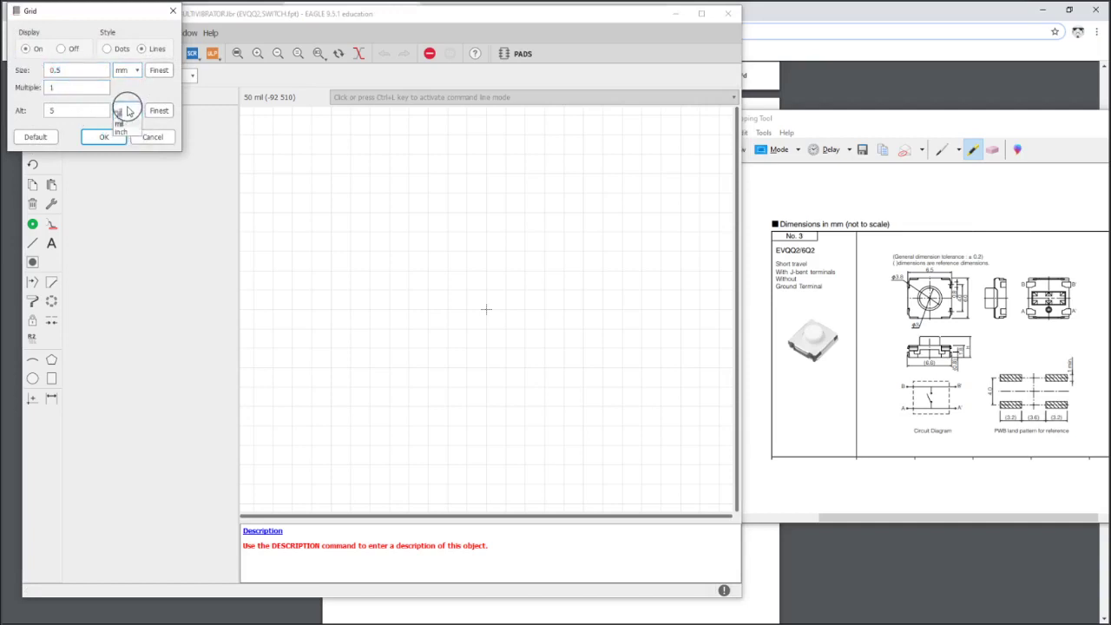
{"action": "left_click", "coordinate": [126, 110]}
{"action": "left_click", "coordinate": [127, 130]}
{"action": "left_click", "coordinate": [78, 111]}
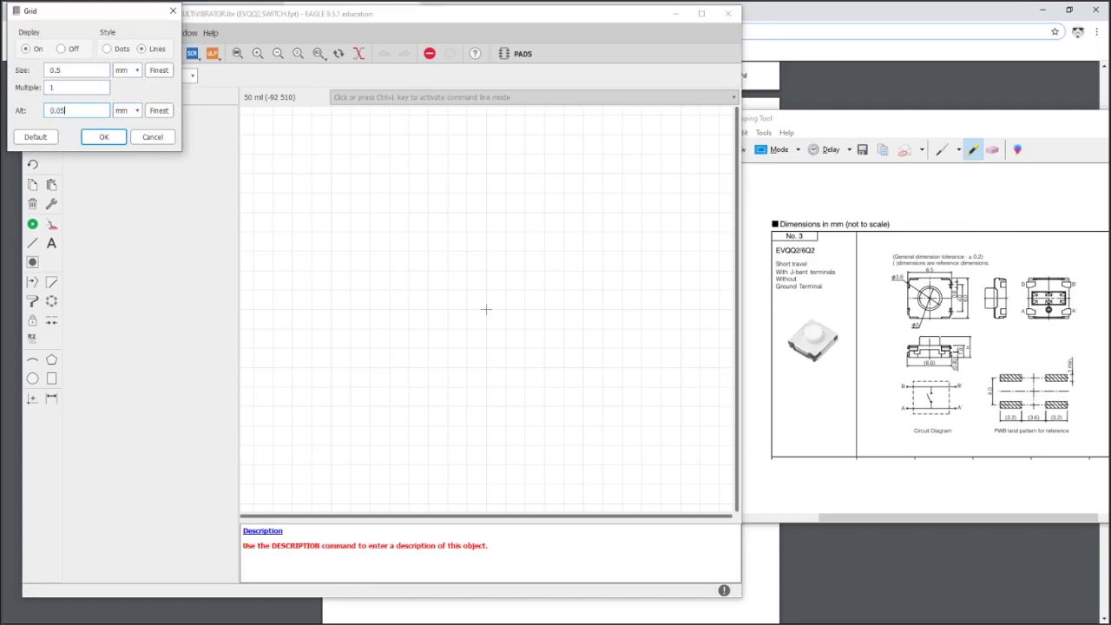
{"action": "key", "text": "Return"}
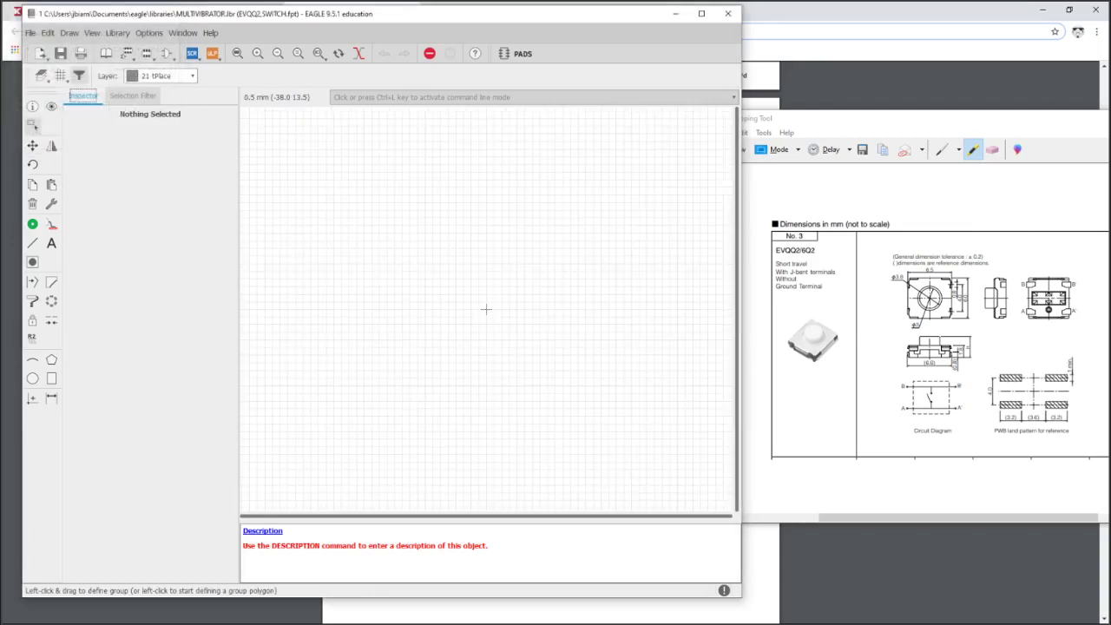
Move the snip over EAGLE, mark the land pattern's circle and centre in red, then launch Calculator.
{"action": "scroll", "coordinate": [486, 309], "scroll_direction": "up", "scroll_amount": 5}
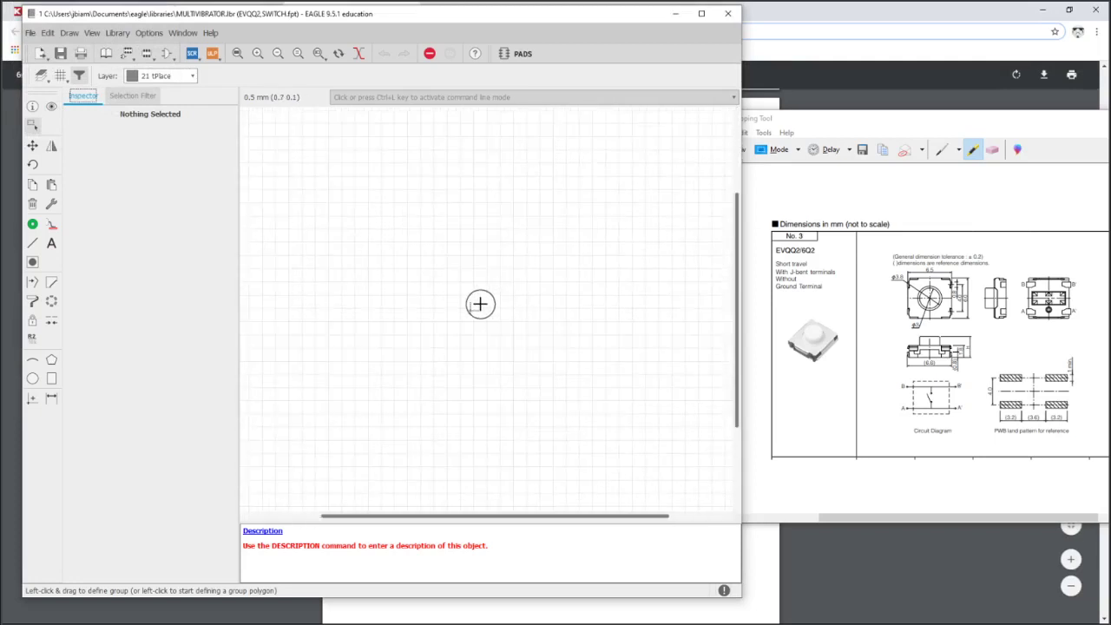
{"action": "scroll", "coordinate": [471, 307], "scroll_direction": "up", "scroll_amount": 2}
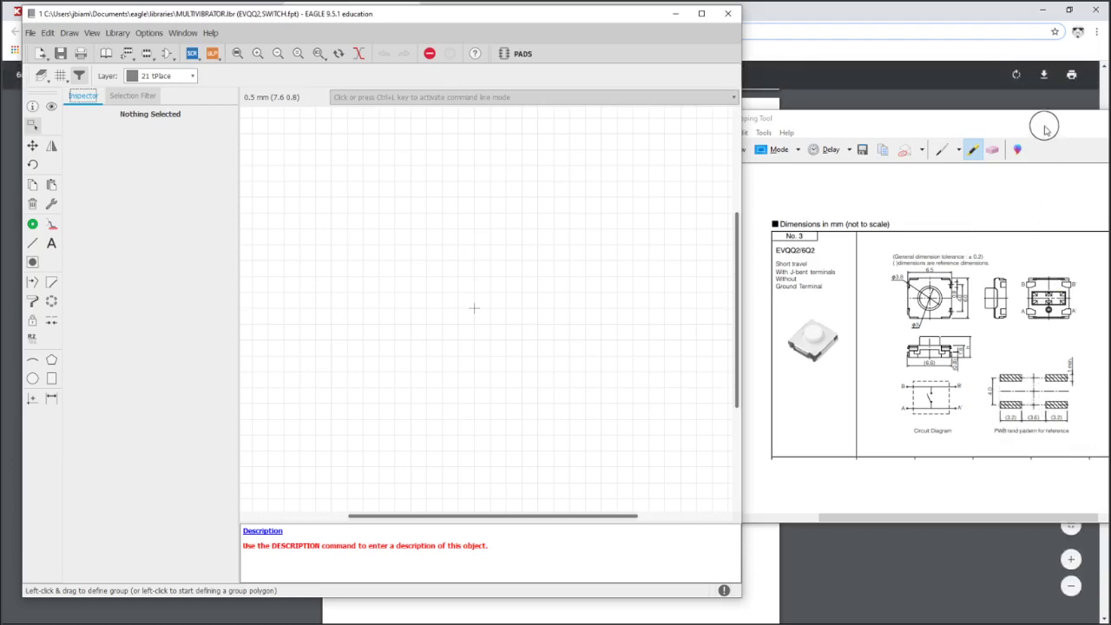
{"action": "left_click_drag", "start_coordinate": [1020, 119], "coordinate": [937, 69]}
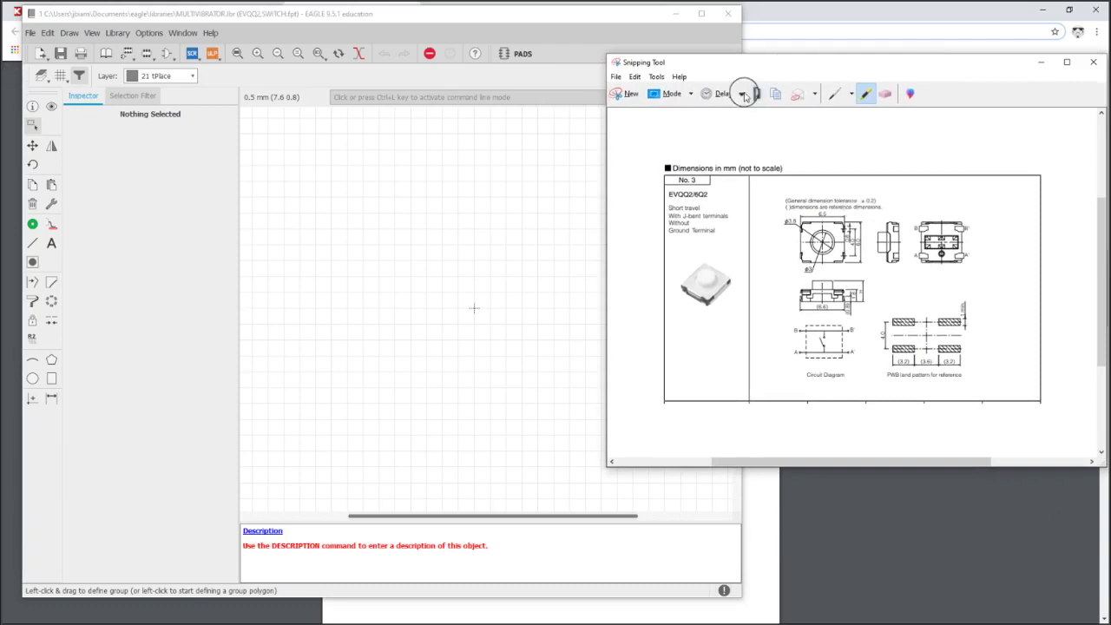
{"action": "left_click", "coordinate": [834, 94]}
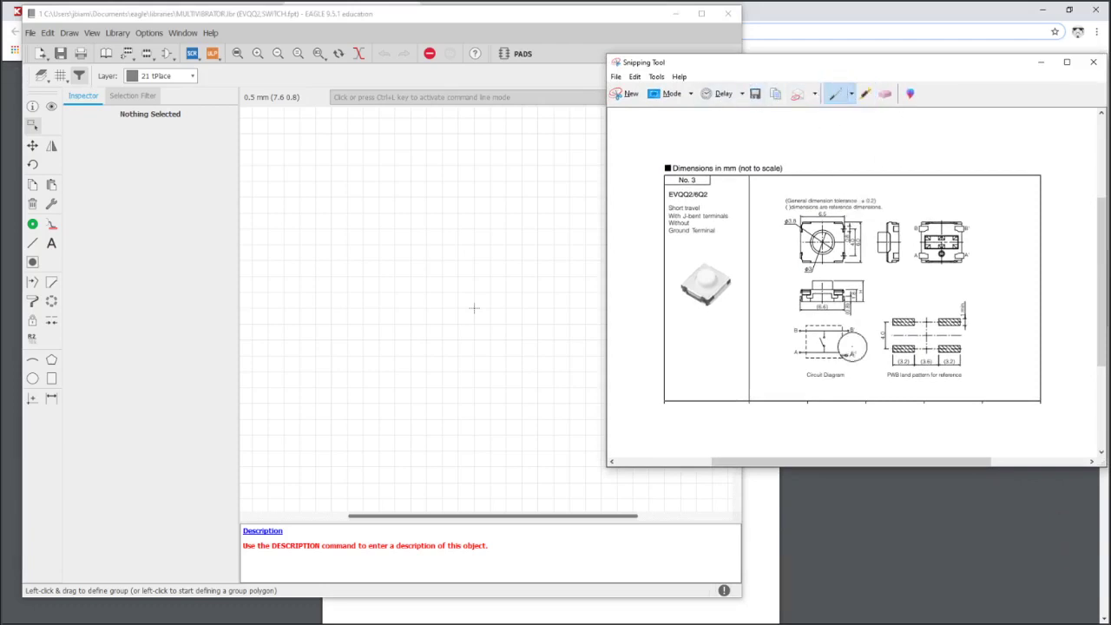
{"action": "mouse_move", "coordinate": [900, 314]}
{"action": "left_mouse_down"}
{"action": "mouse_move", "coordinate": [910, 321]}
{"action": "mouse_move", "coordinate": [901, 327]}
{"action": "mouse_move", "coordinate": [955, 323]}
{"action": "mouse_move", "coordinate": [957, 351]}
{"action": "mouse_move", "coordinate": [905, 349]}
{"action": "mouse_move", "coordinate": [938, 335]}
{"action": "left_mouse_up"}
{"action": "left_click_drag", "start_coordinate": [927, 325], "coordinate": [926, 339]}
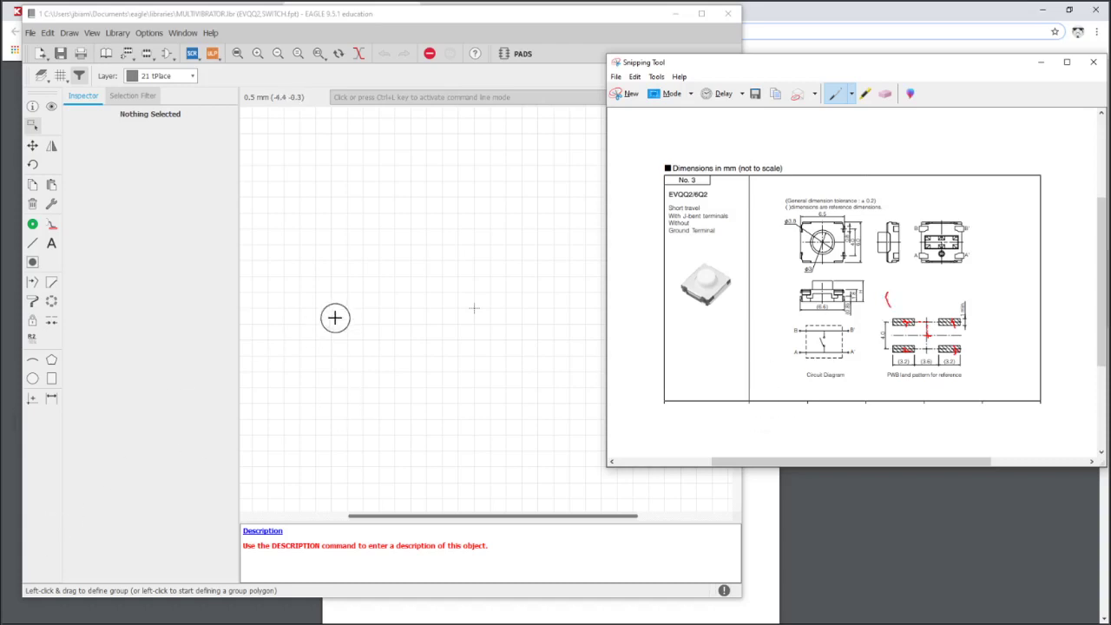
{"action": "key", "text": "XF86Calculator"}
Compute the pad offset in Calculator: 3.6 ÷ 2 = 1.8, plus 1.6 = 3.4.
{"action": "left_click_drag", "start_coordinate": [376, 149], "coordinate": [509, 146]}
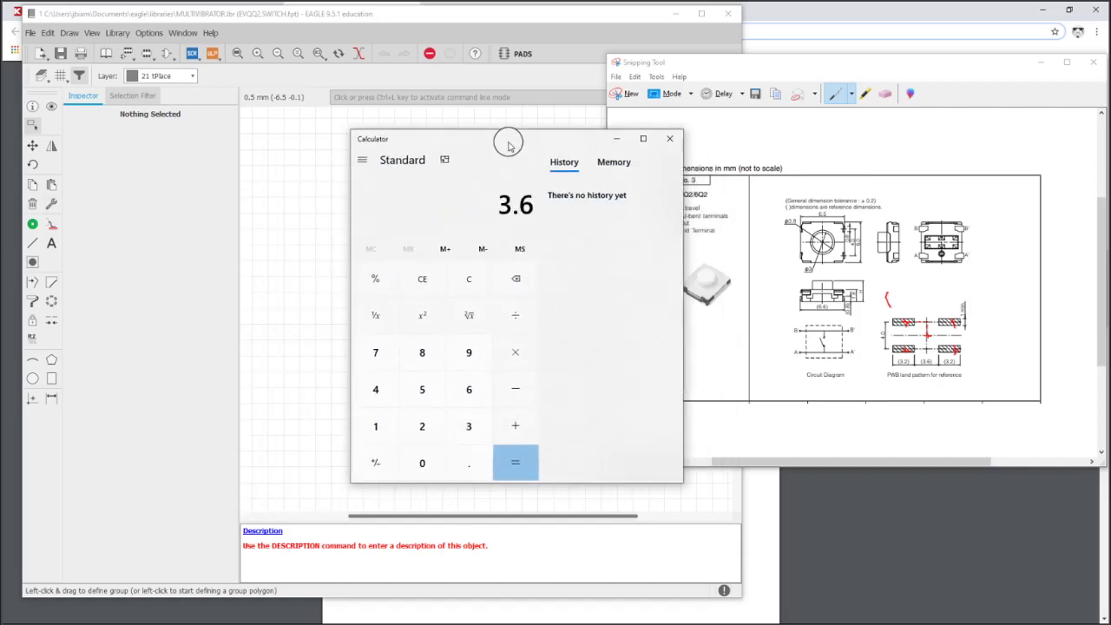
{"action": "key", "text": "Return"}
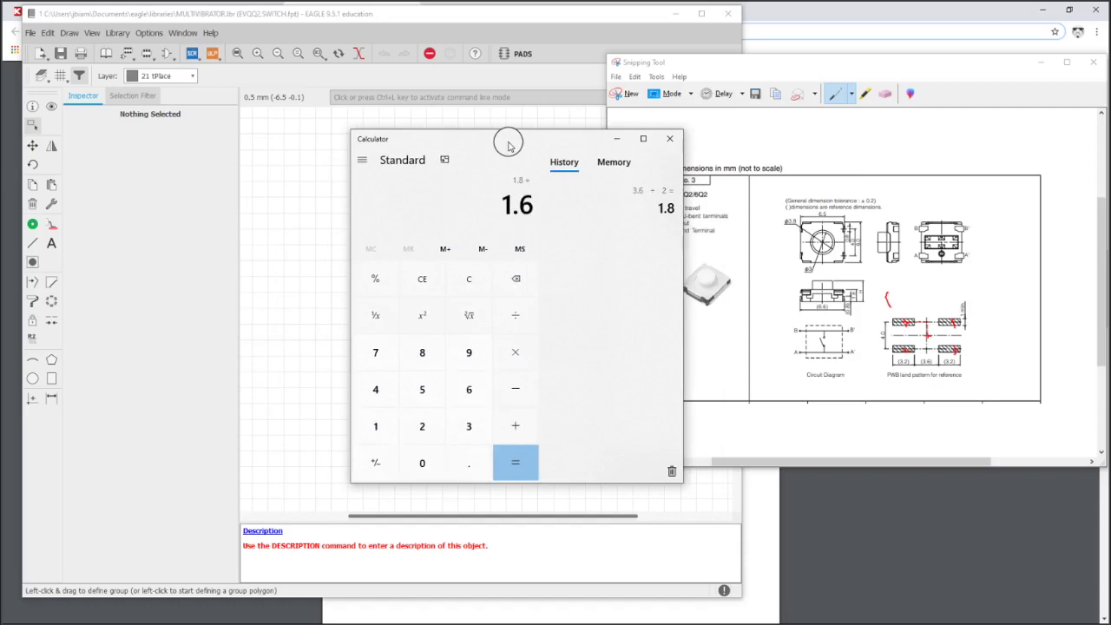
{"action": "key", "text": "Return"}
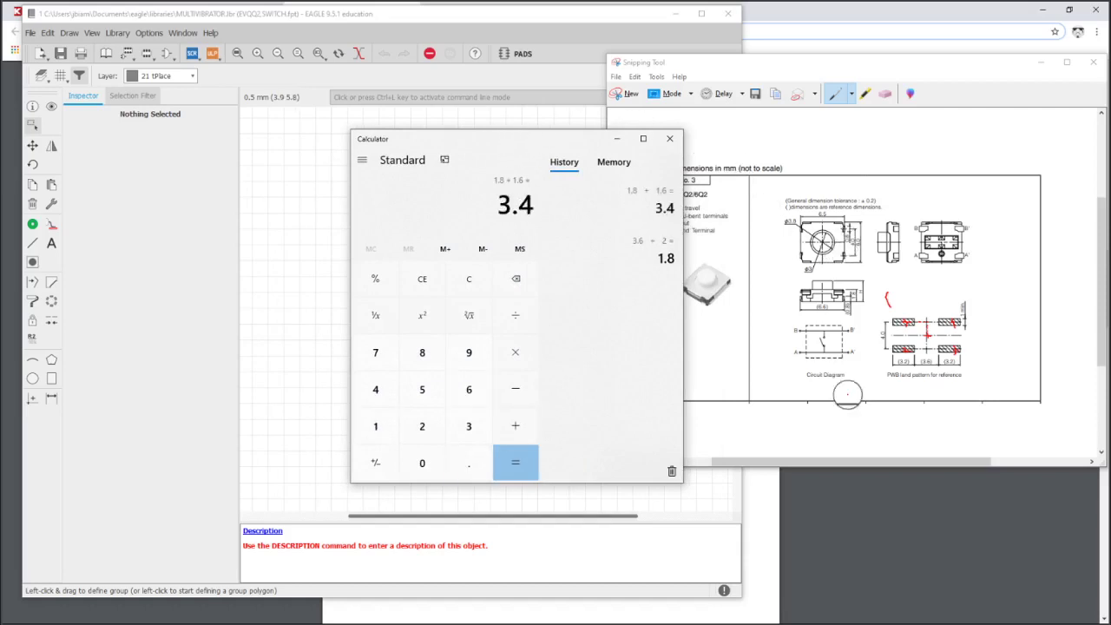
{"action": "left_click", "coordinate": [912, 62]}
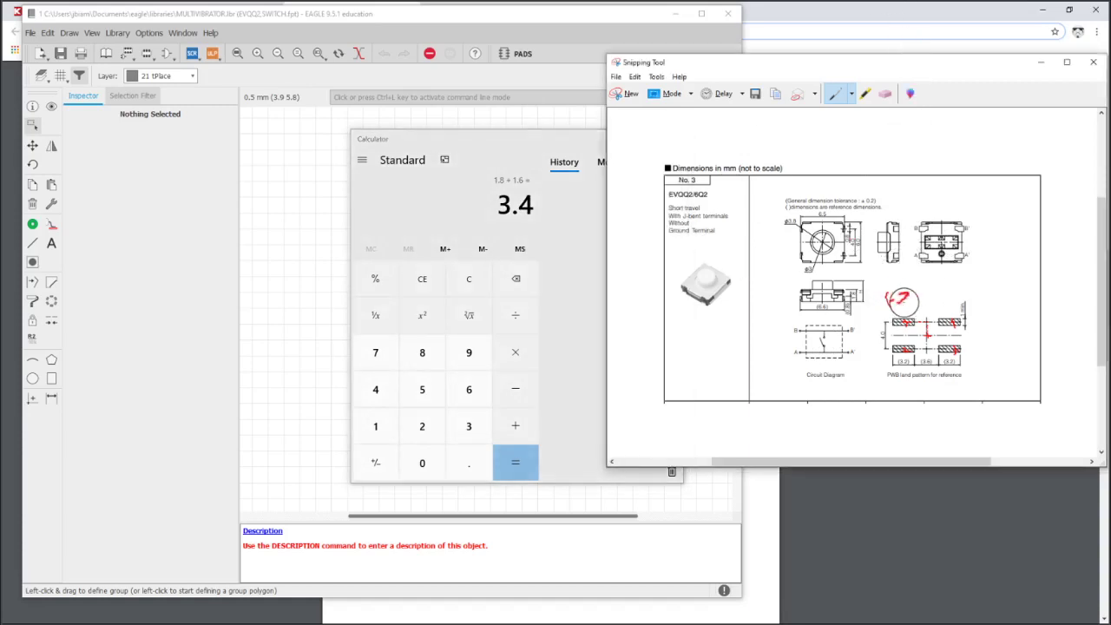
Write the pad centre (-3.4, 2) in red and highlight the 3.2 pad length in yellow.
{"action": "mouse_move", "coordinate": [903, 299]}
{"action": "left_mouse_down"}
{"action": "mouse_move", "coordinate": [920, 305]}
{"action": "mouse_move", "coordinate": [907, 299]}
{"action": "mouse_move", "coordinate": [911, 313]}
{"action": "mouse_move", "coordinate": [903, 304]}
{"action": "mouse_move", "coordinate": [931, 297]}
{"action": "left_mouse_up"}
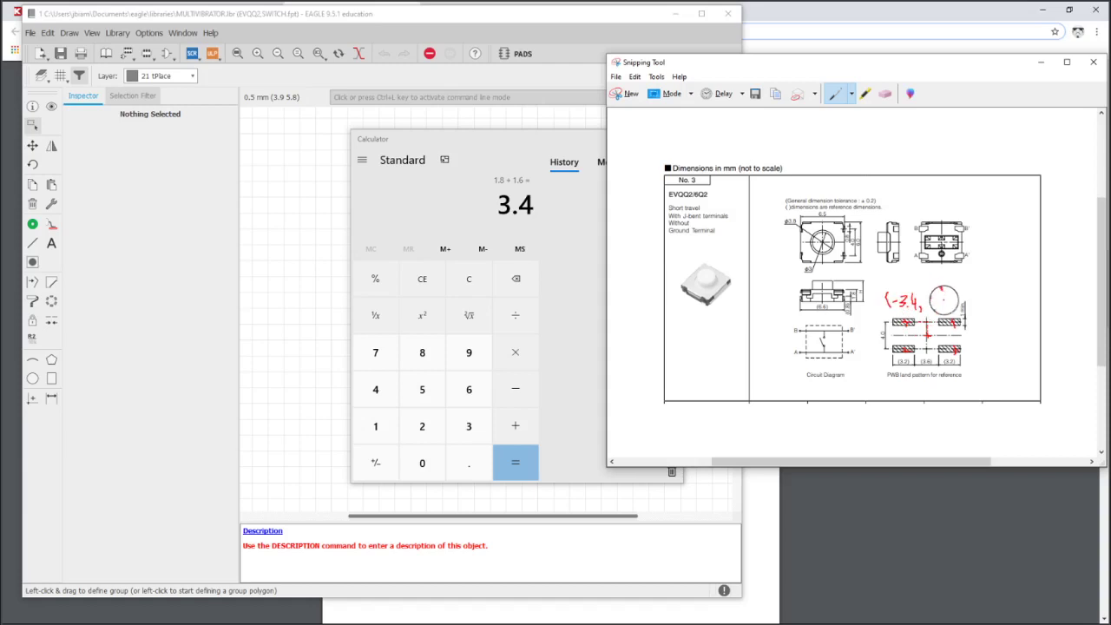
{"action": "left_click", "coordinate": [645, 19]}
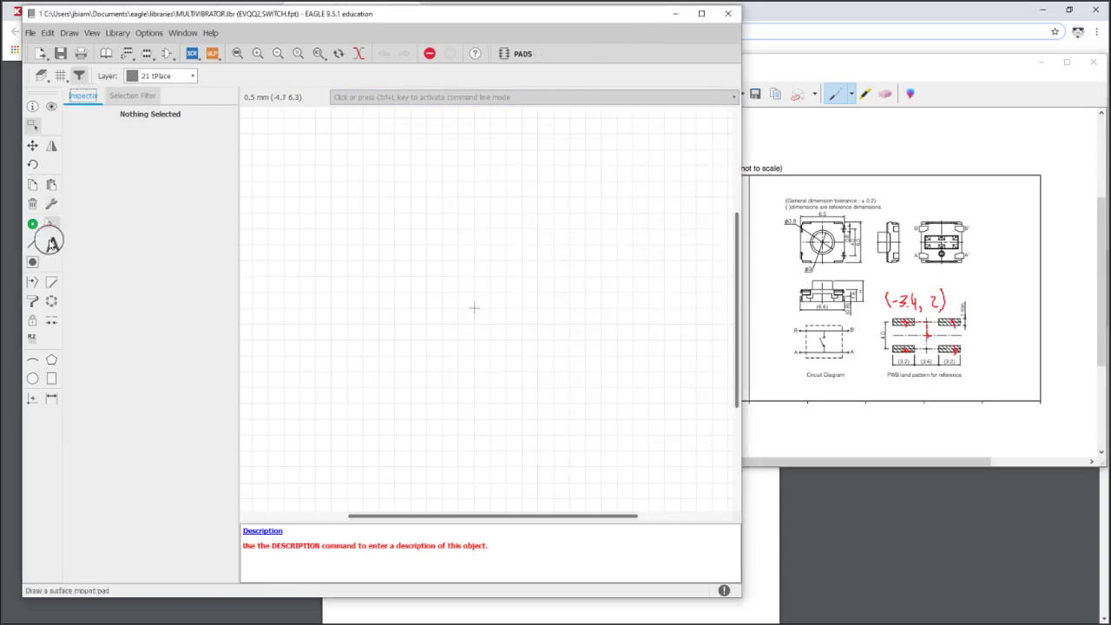
{"action": "left_click", "coordinate": [864, 93]}
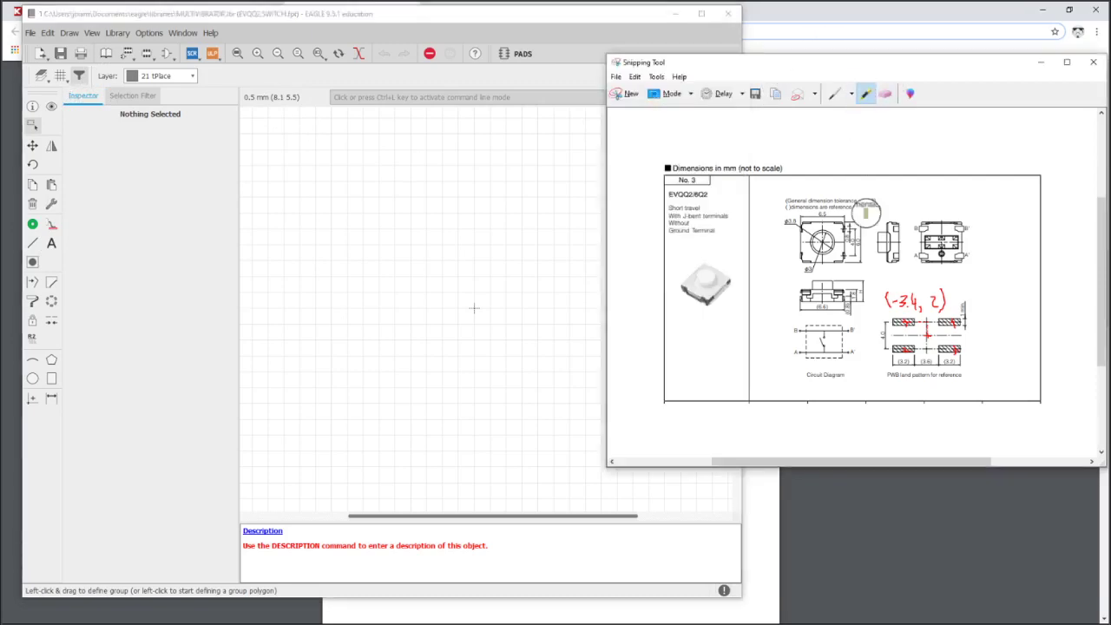
{"action": "left_click_drag", "start_coordinate": [913, 357], "coordinate": [905, 360]}
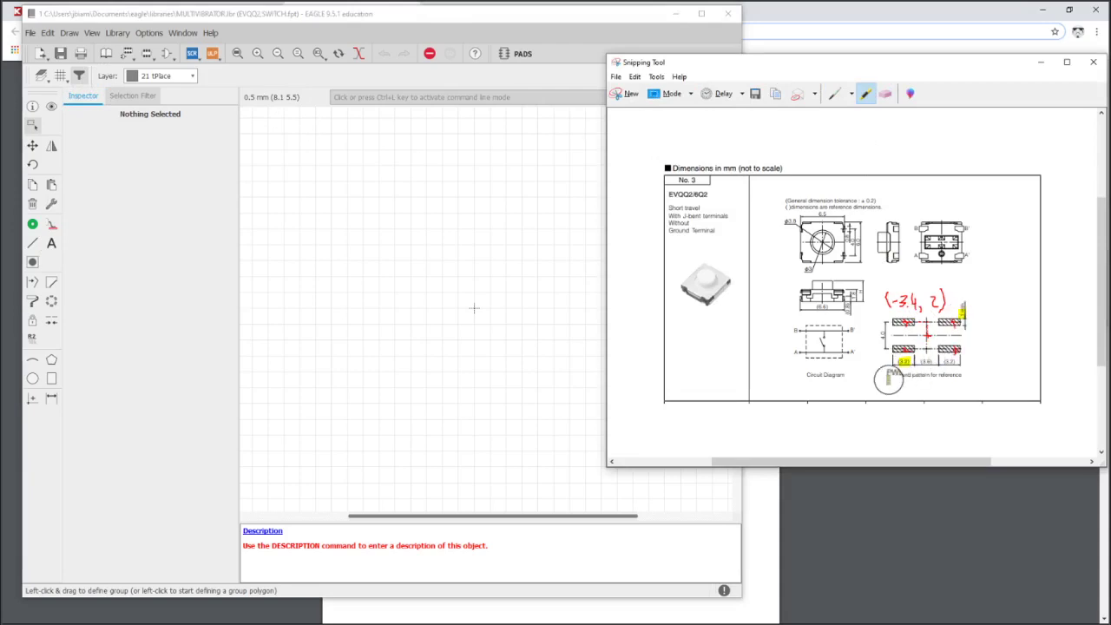
Set the SMD tool to 3.2 x 1 pads on layer 1 Top, 0% roundness, angle 0.
{"action": "left_click", "coordinate": [476, 26]}
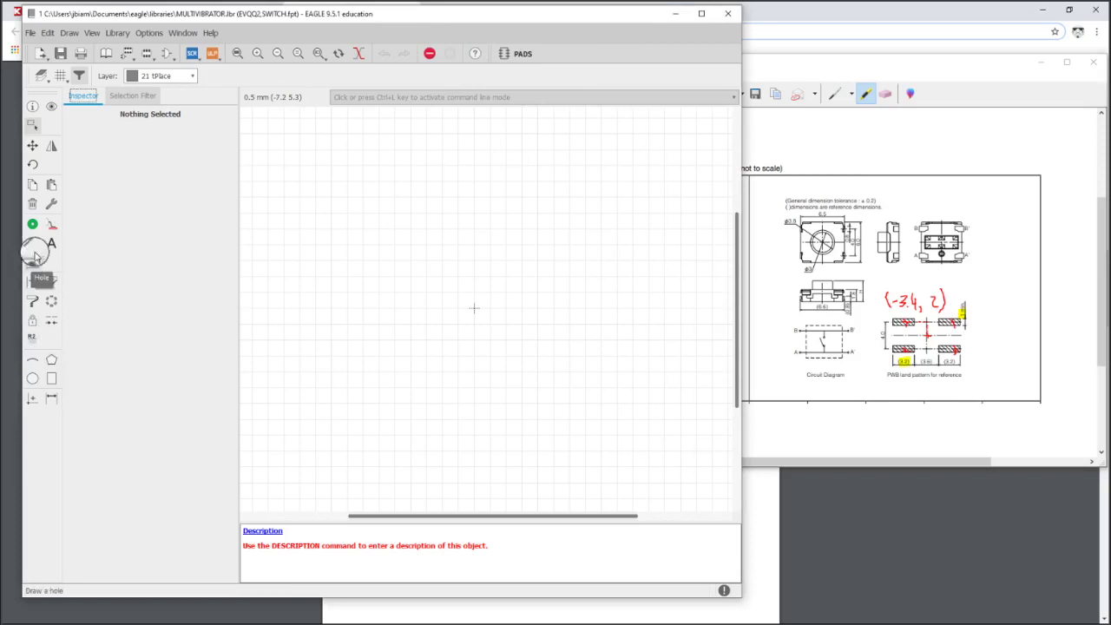
{"action": "left_click", "coordinate": [52, 228]}
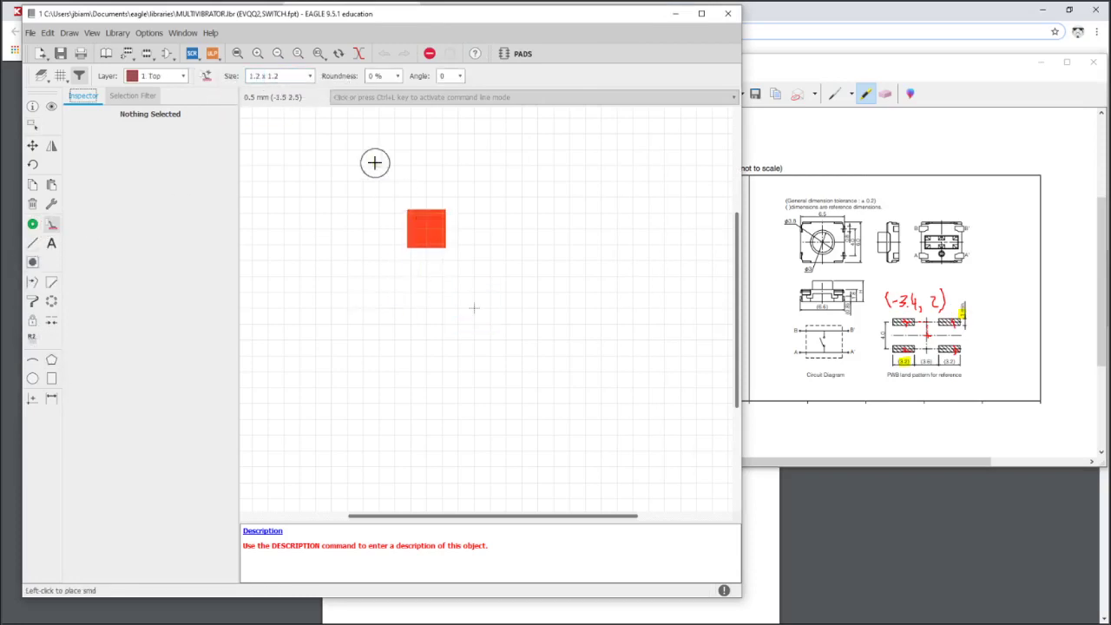
{"action": "left_click", "coordinate": [275, 76]}
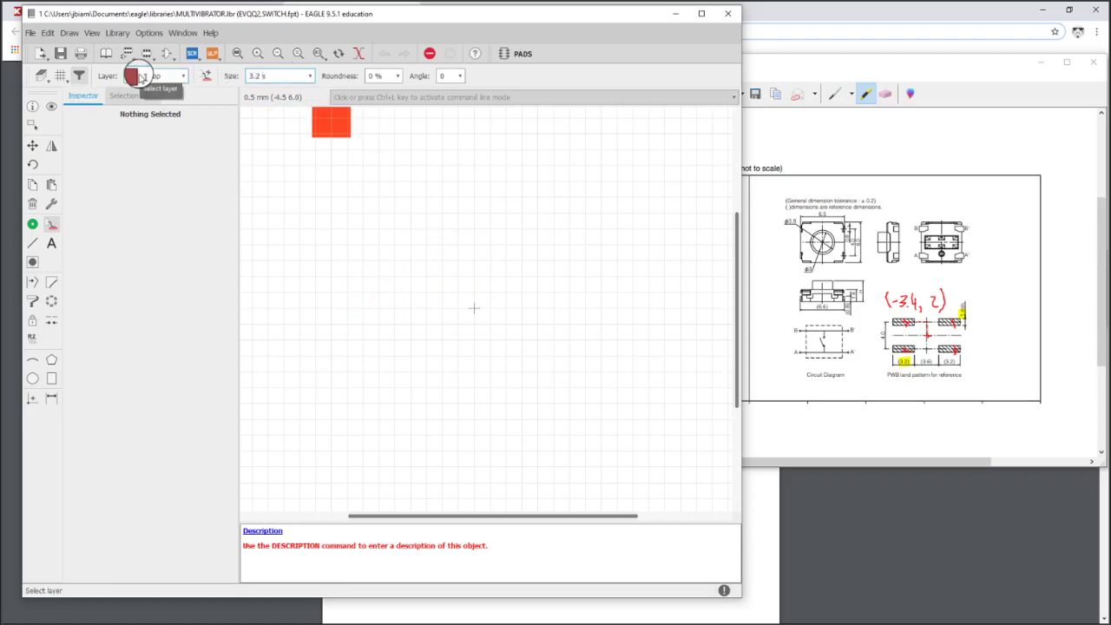
{"action": "key", "text": "Tab"}
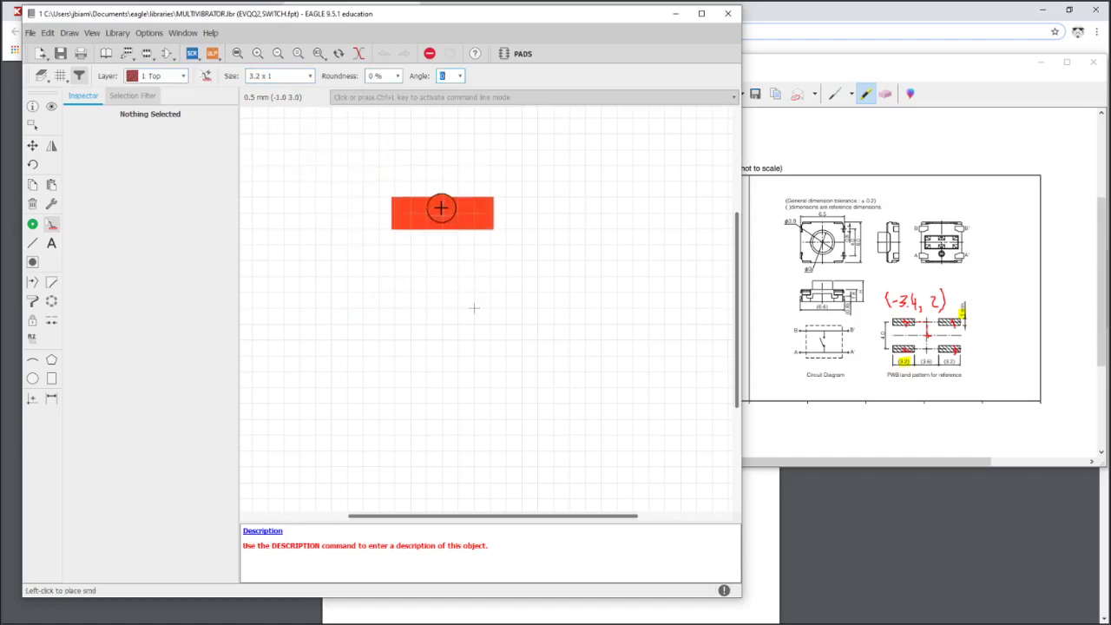
{"action": "key", "text": "Tab"}
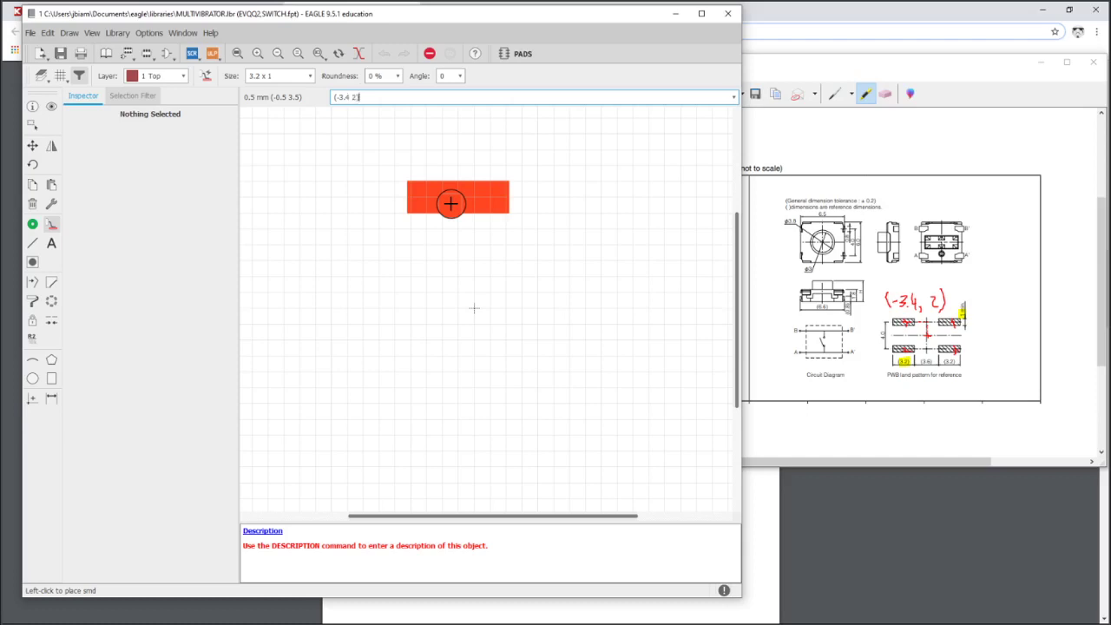
Enter coordinates (-3.4 2), (3.4 2), (3.4 -2) and (-3.4 -2) to drop the four pads.
{"action": "key", "text": "Return"}
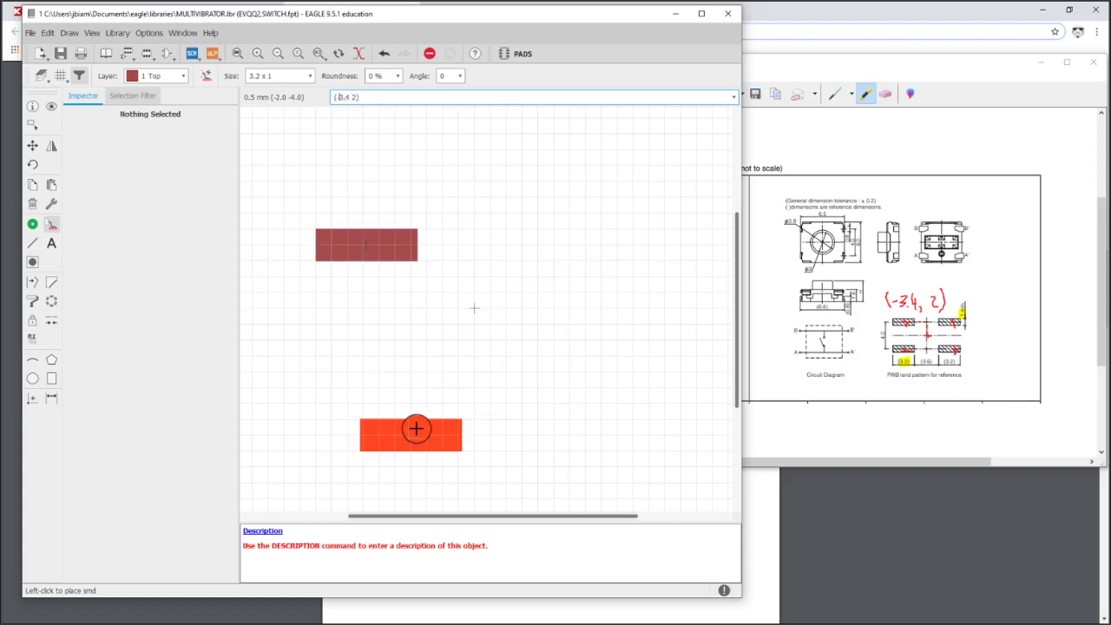
{"action": "key", "text": "Return"}
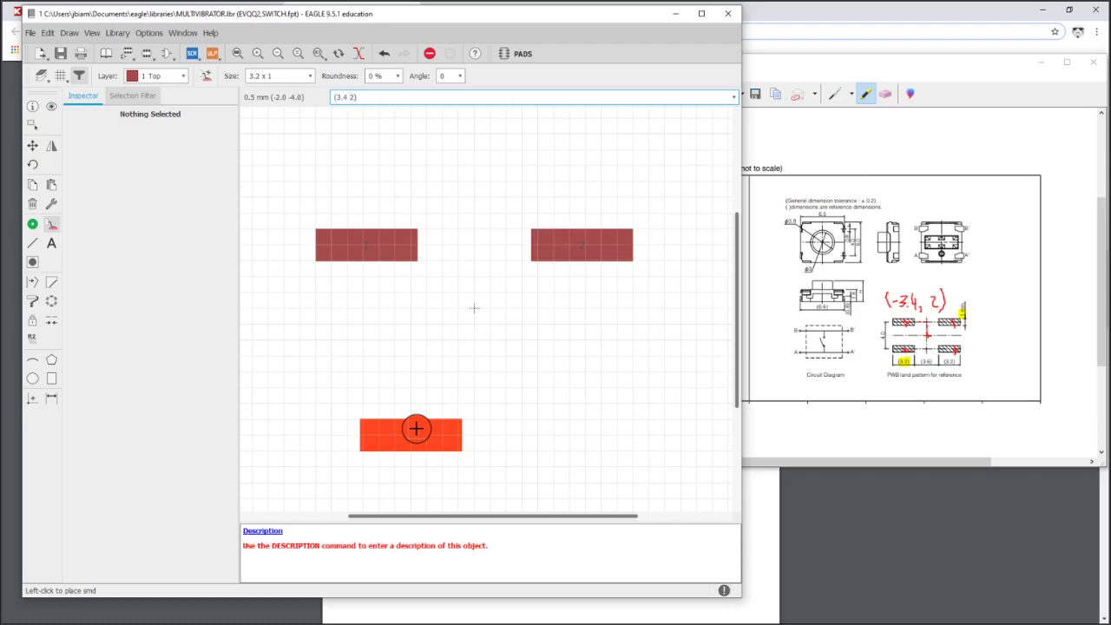
{"action": "key", "text": "Return"}
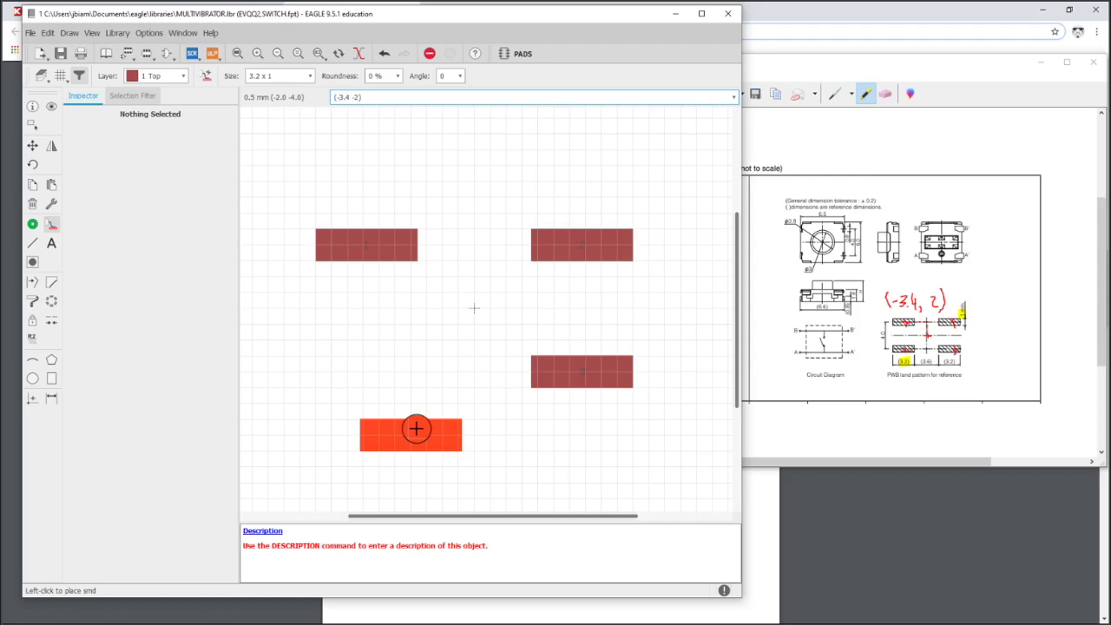
{"action": "key", "text": "Return"}
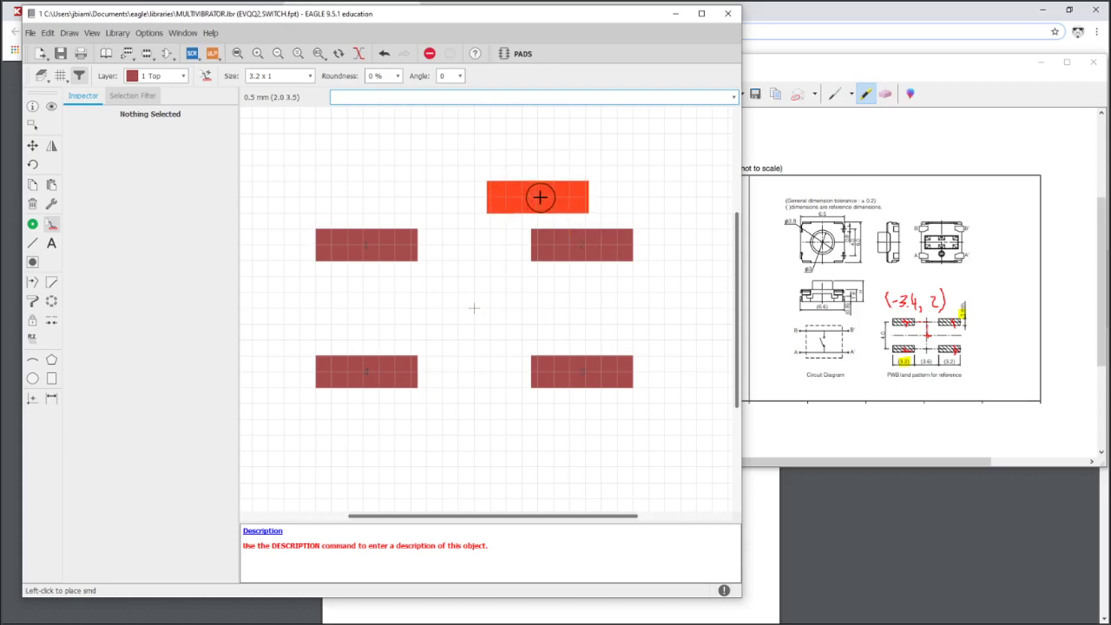
{"action": "key", "text": "Escape"}
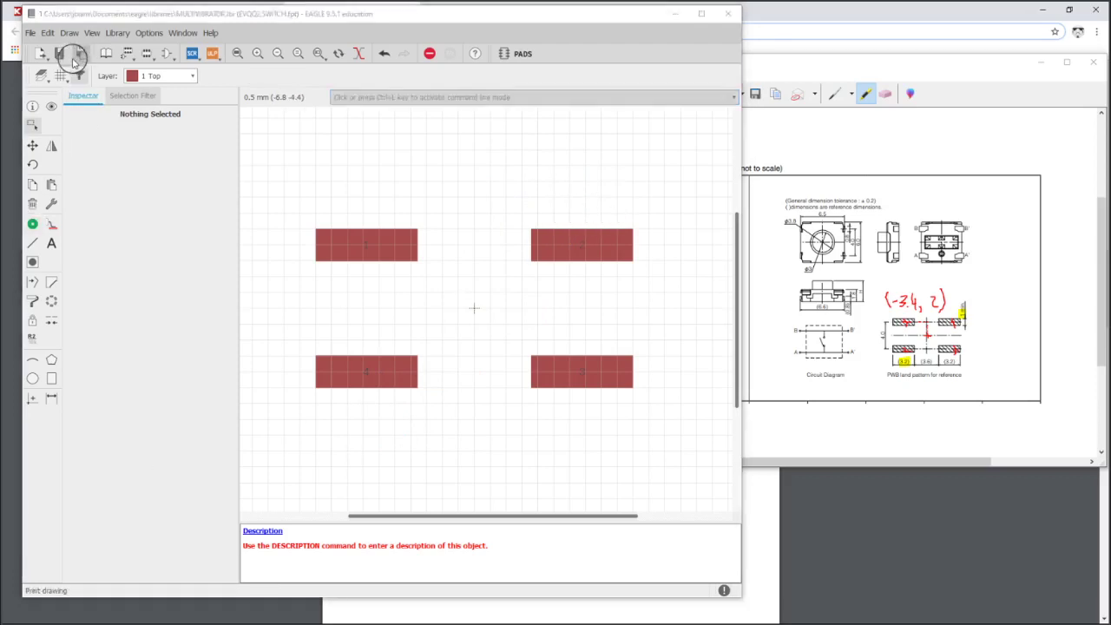
From the MULTIVIBRATOR table of contents, open the SWITCH,SPST symbol in the symbol editor.
{"action": "left_click", "coordinate": [102, 52]}
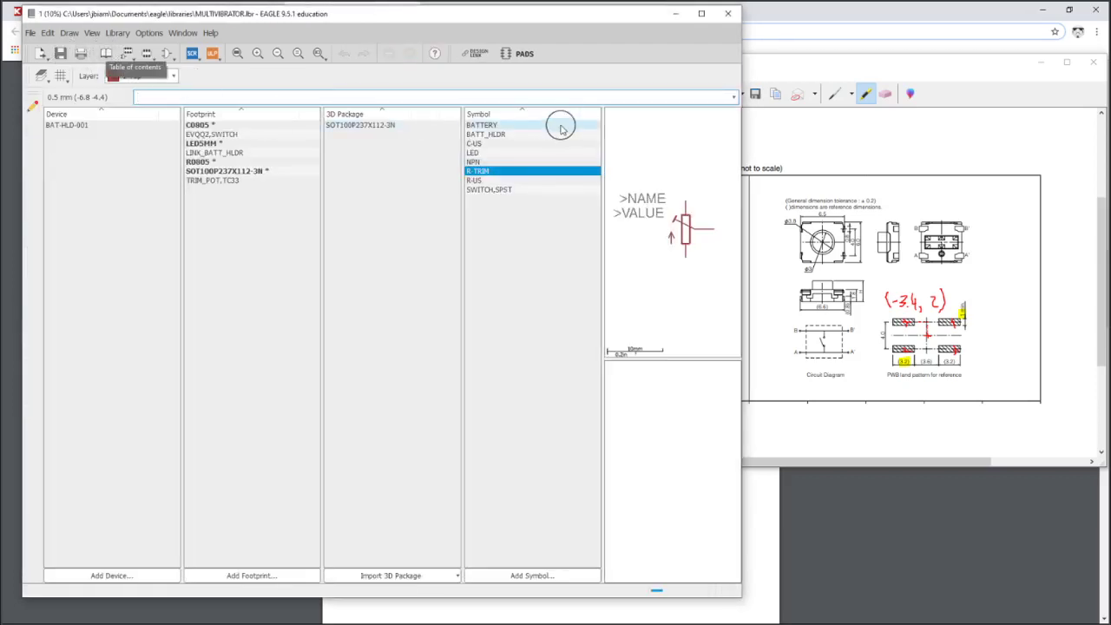
{"action": "left_click", "coordinate": [498, 189]}
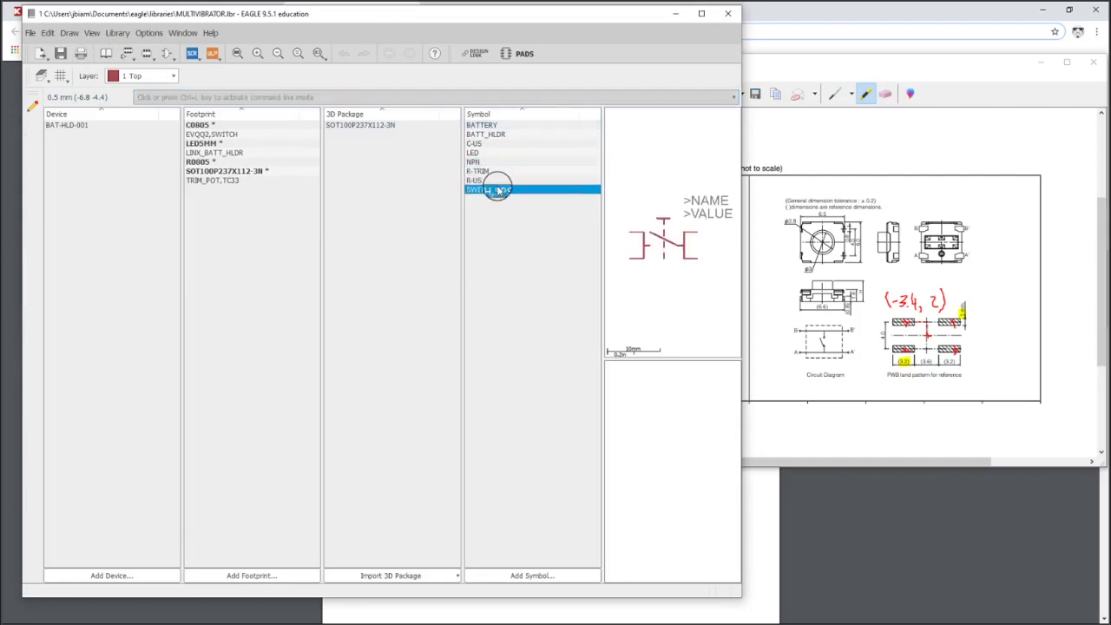
{"action": "double_click", "coordinate": [499, 189]}
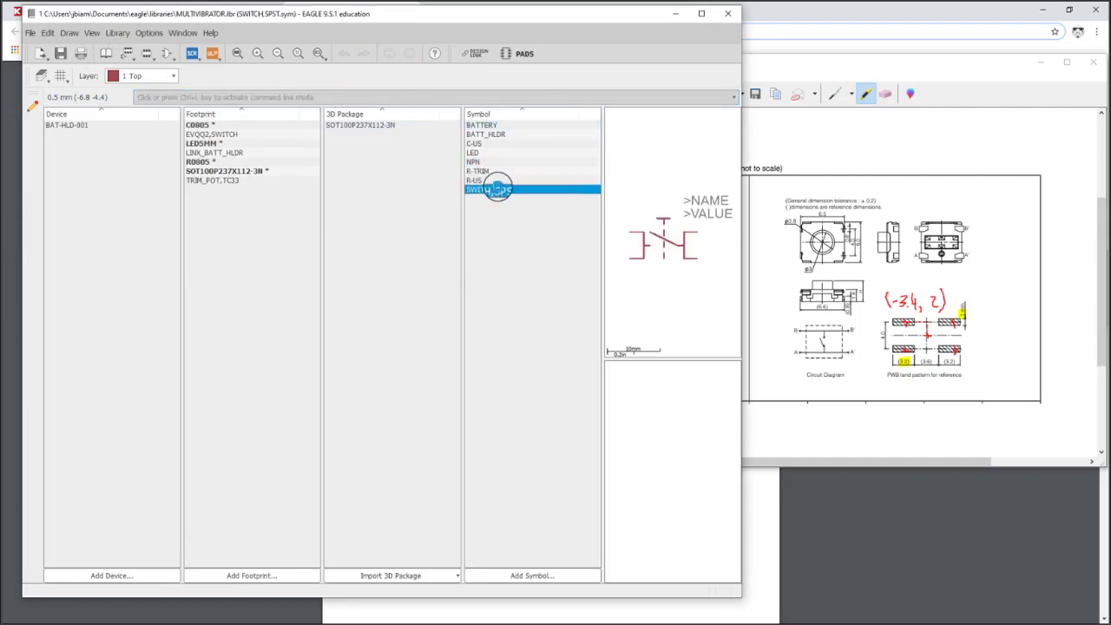
{"action": "scroll", "coordinate": [420, 357], "scroll_direction": "up", "scroll_amount": 4}
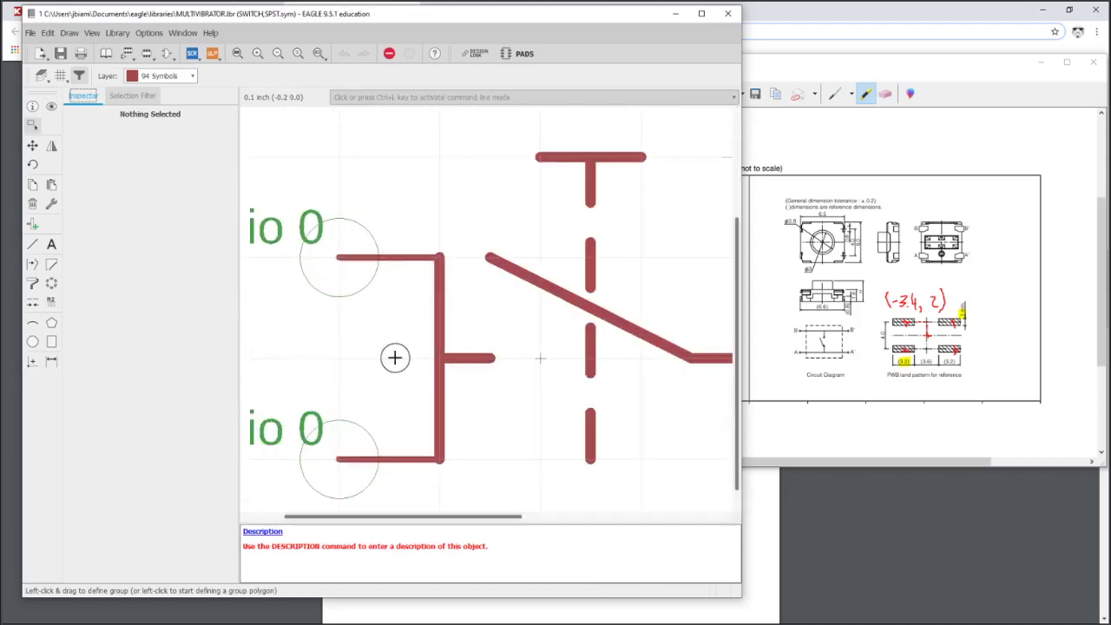
{"action": "scroll", "coordinate": [409, 347], "scroll_direction": "up", "scroll_amount": 1}
{"action": "scroll", "coordinate": [390, 342], "scroll_direction": "down", "scroll_amount": 1}
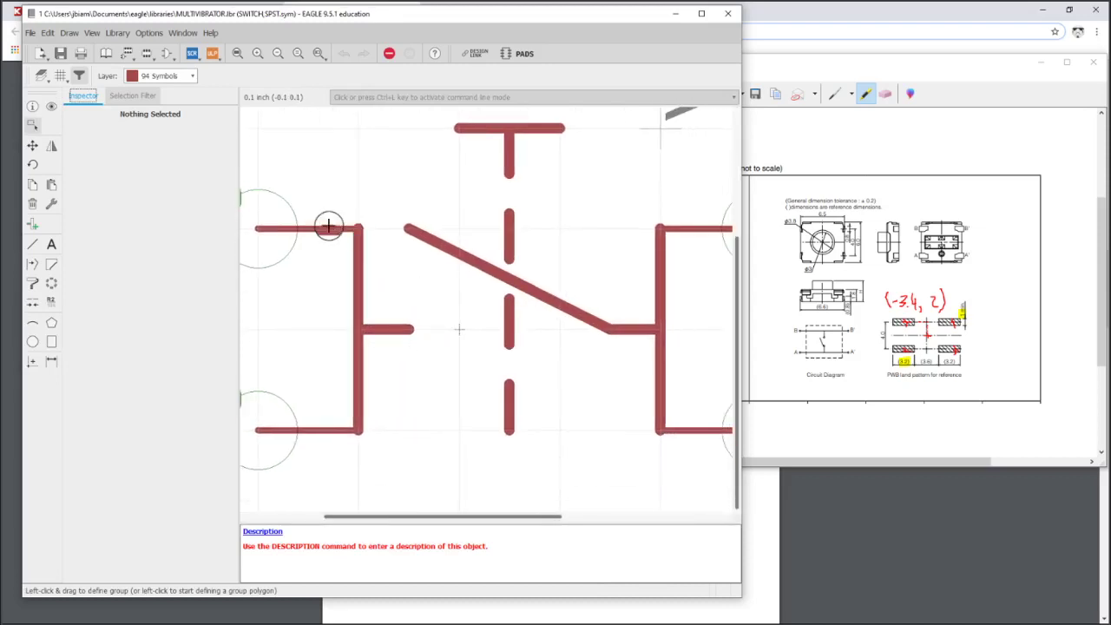
{"action": "scroll", "coordinate": [408, 246], "scroll_direction": "down", "scroll_amount": 4}
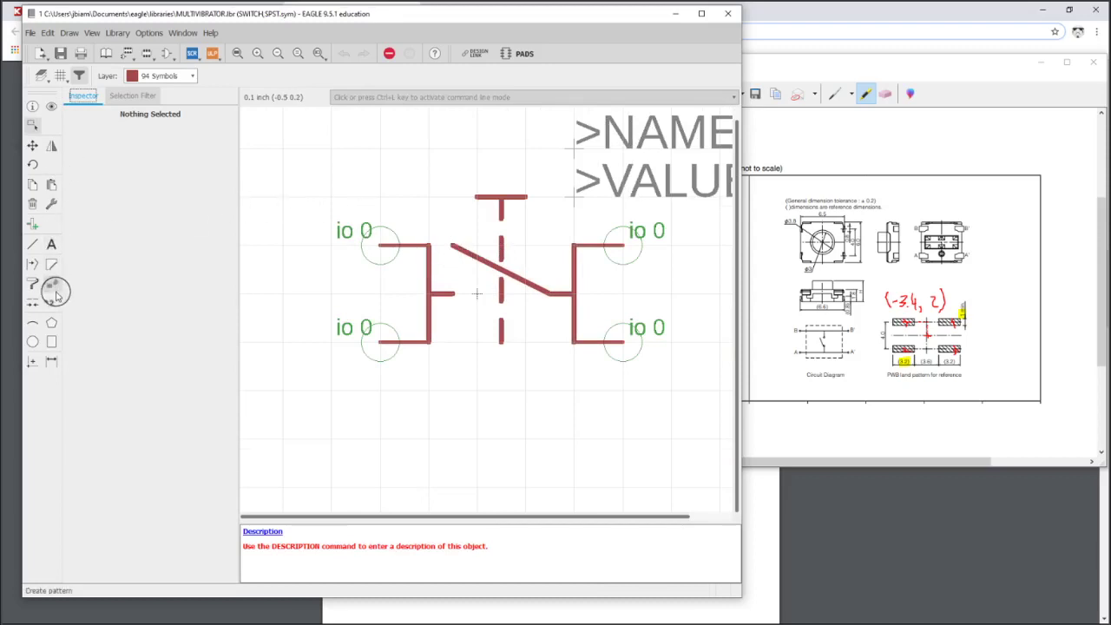
Check symbol pins P$1 and P$2, then write pad number 2 in red on the datasheet.
{"action": "left_click", "coordinate": [33, 125]}
{"action": "left_click", "coordinate": [379, 245]}
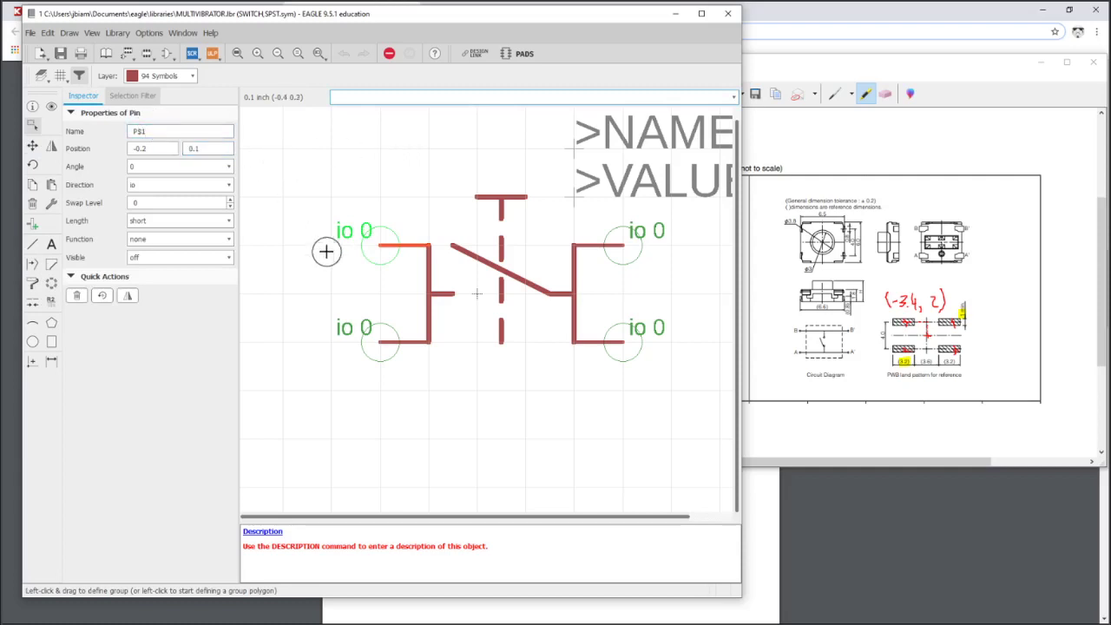
{"action": "left_click", "coordinate": [386, 343]}
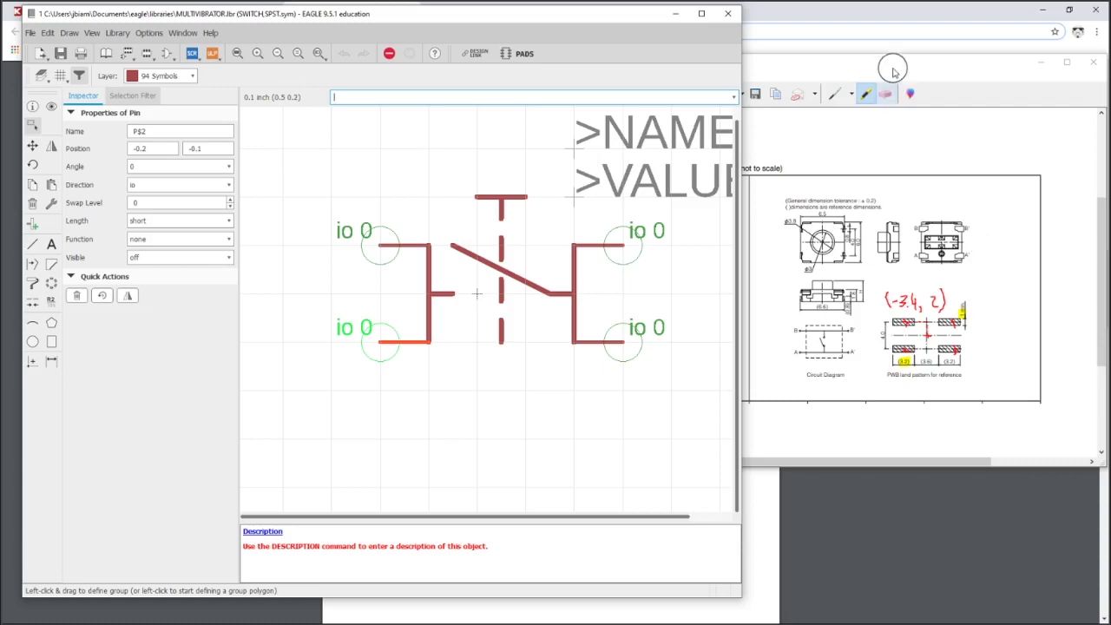
{"action": "left_click", "coordinate": [834, 93]}
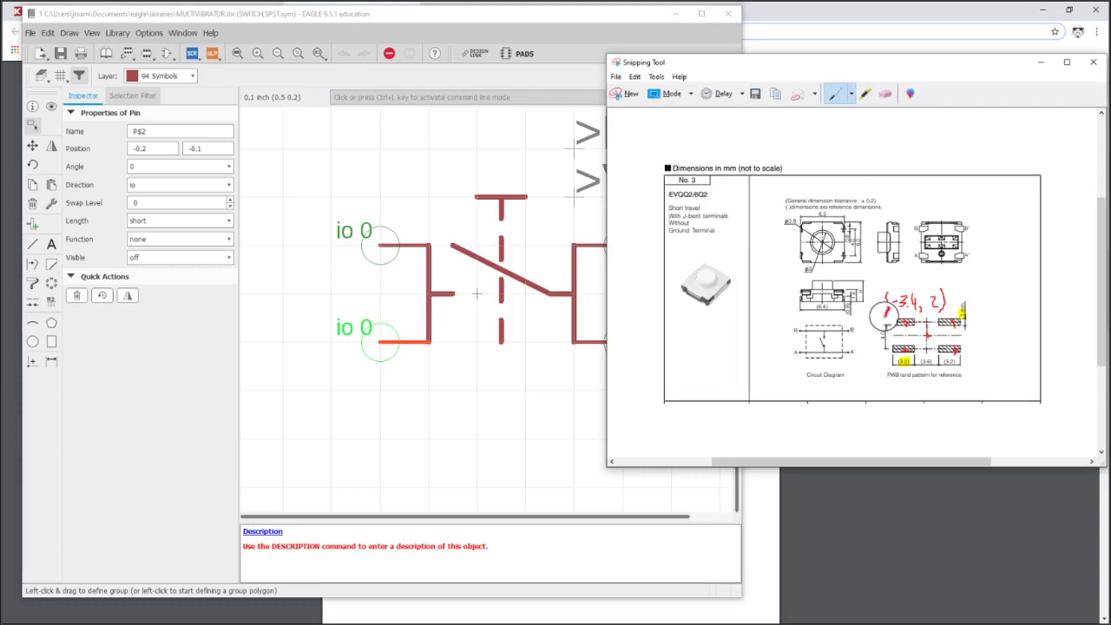
{"action": "left_click_drag", "start_coordinate": [976, 320], "coordinate": [980, 324]}
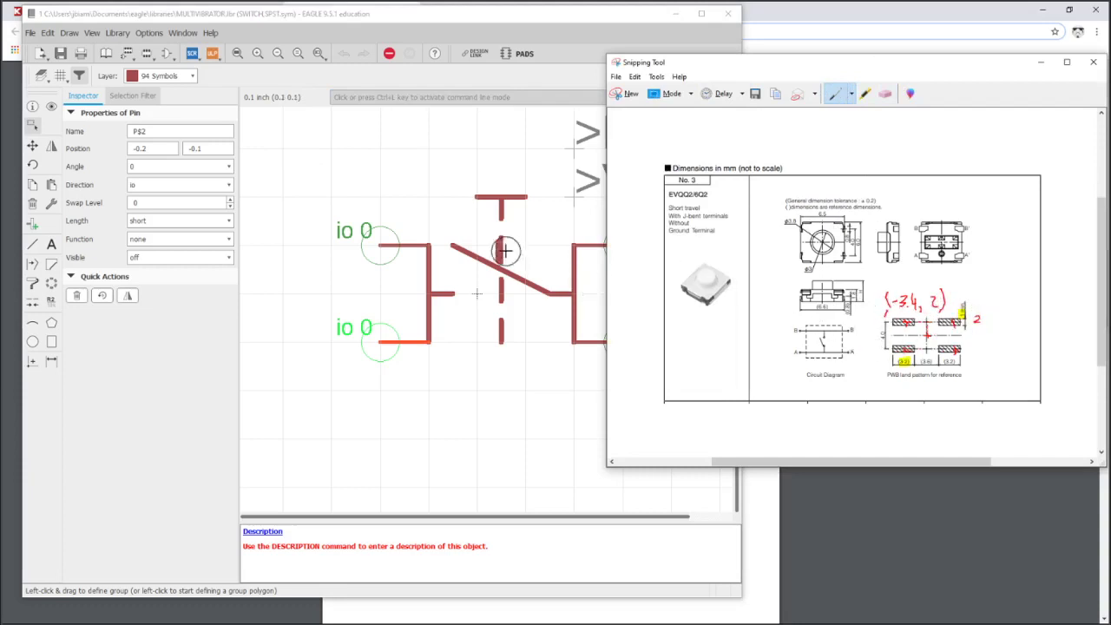
Check pin P$3, then write red pad numbers 3 and 4 beside the lower pads.
{"action": "left_click", "coordinate": [457, 19]}
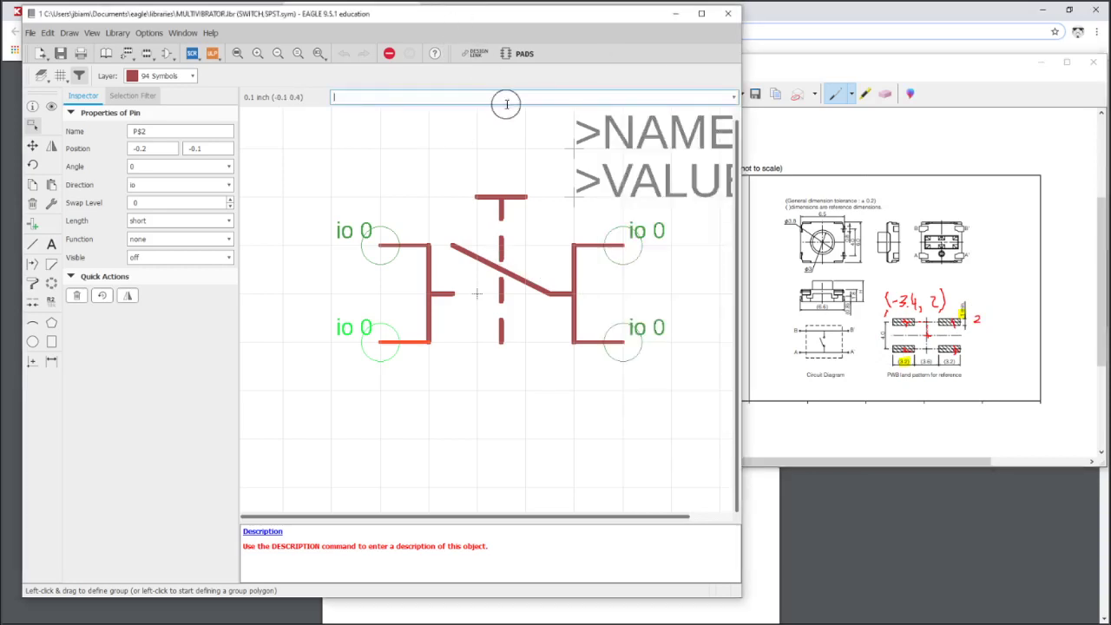
{"action": "left_click", "coordinate": [615, 245]}
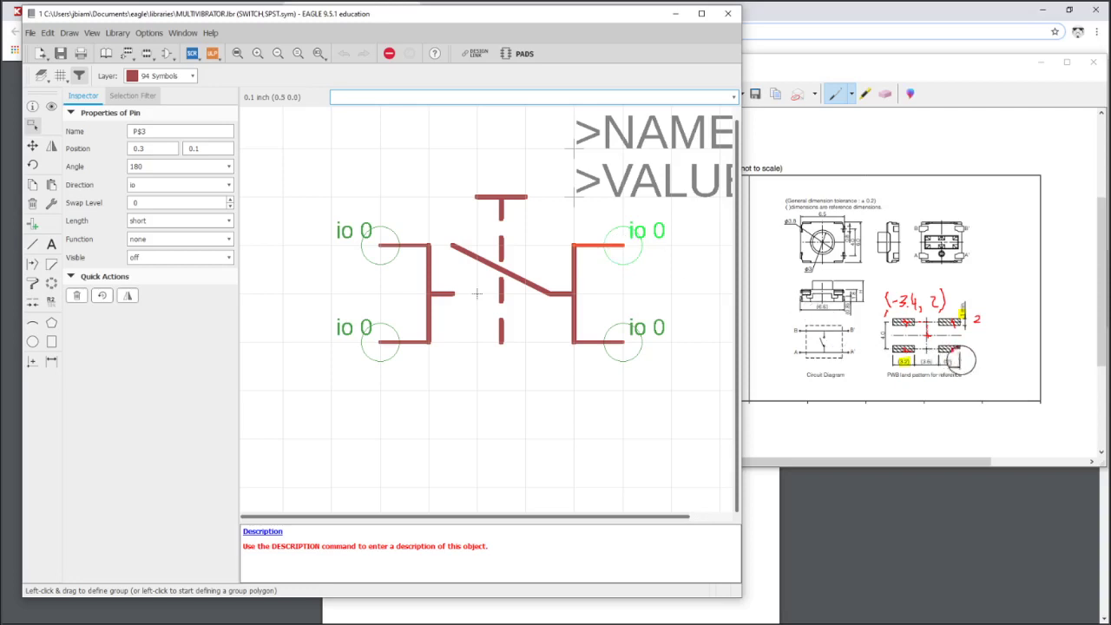
{"action": "left_click", "coordinate": [963, 357]}
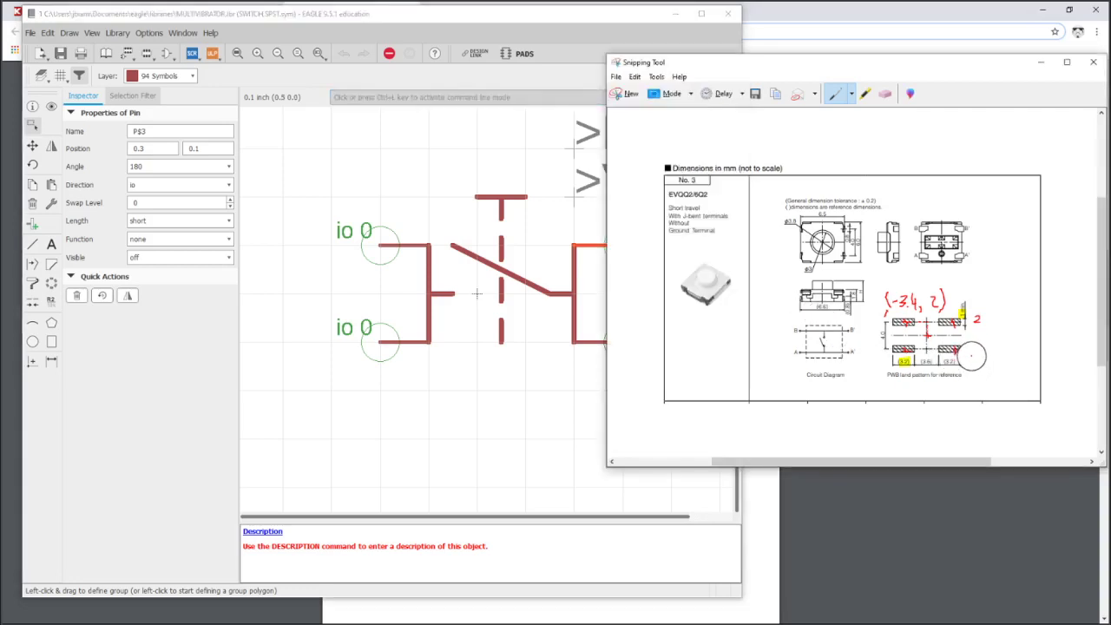
{"action": "left_click_drag", "start_coordinate": [971, 354], "coordinate": [976, 355]}
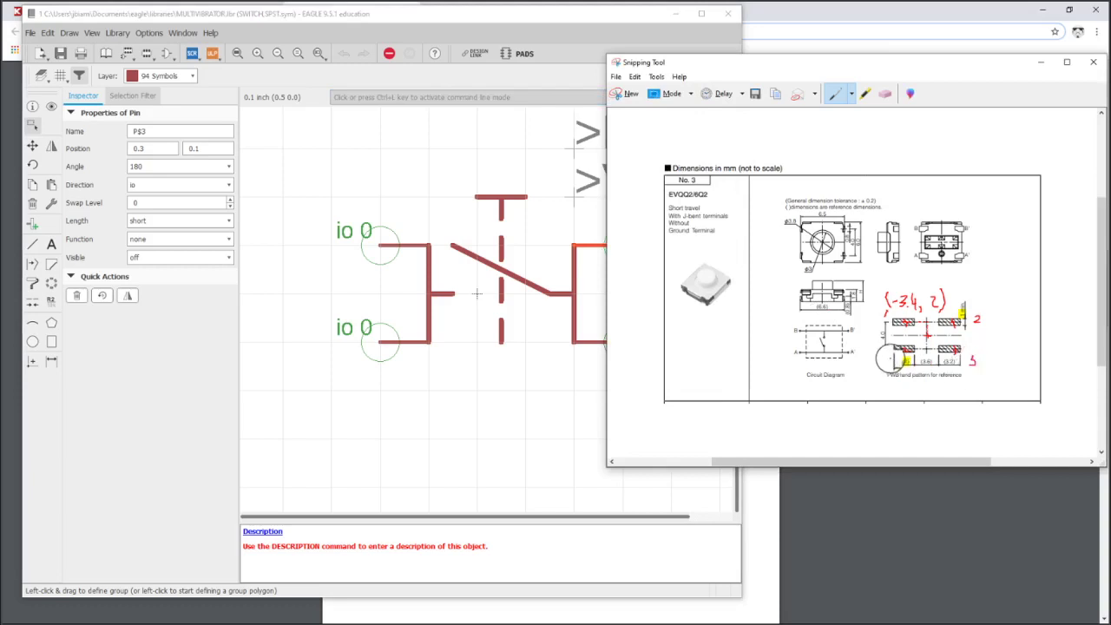
{"action": "left_click_drag", "start_coordinate": [887, 355], "coordinate": [890, 365]}
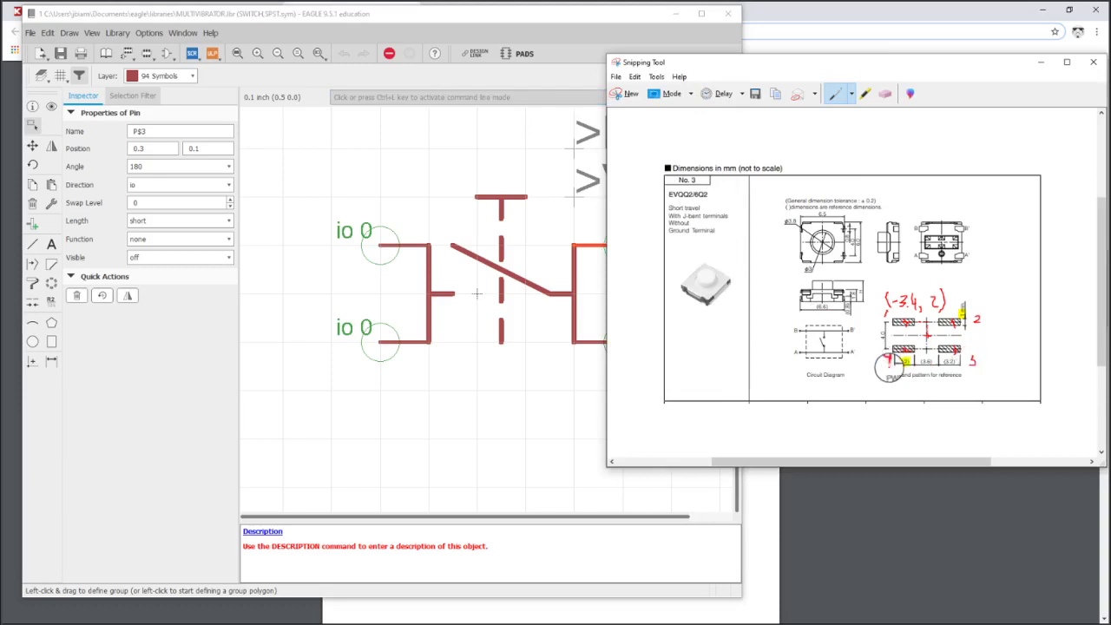
Return to EAGLE and open the EVQQ2,SWITCH footprint from the library's table of contents.
{"action": "left_click", "coordinate": [556, 15]}
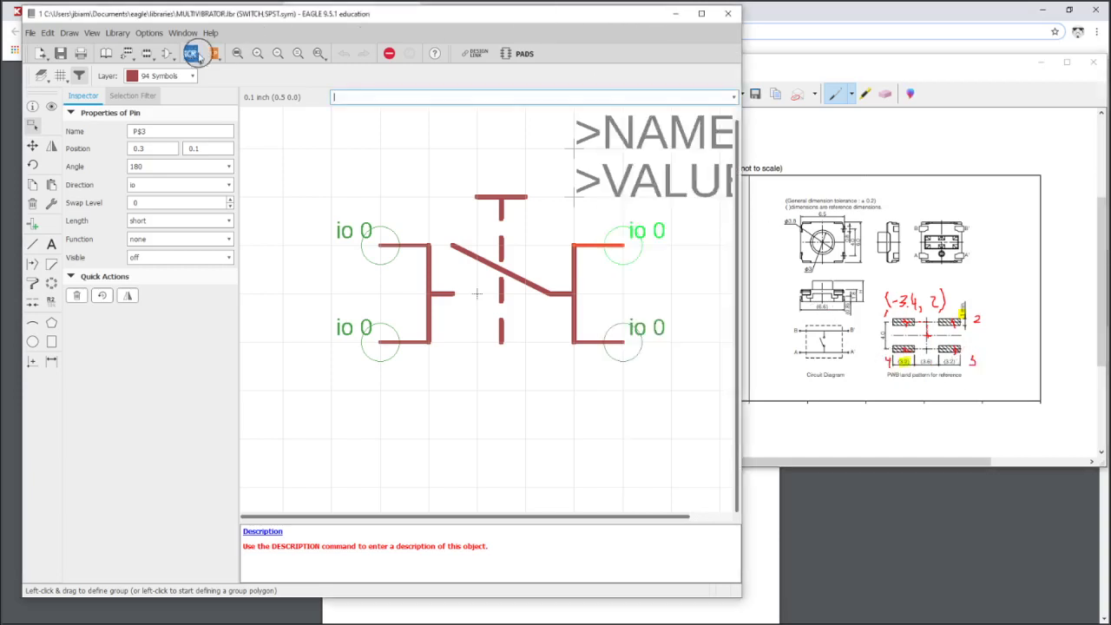
{"action": "left_click", "coordinate": [103, 55]}
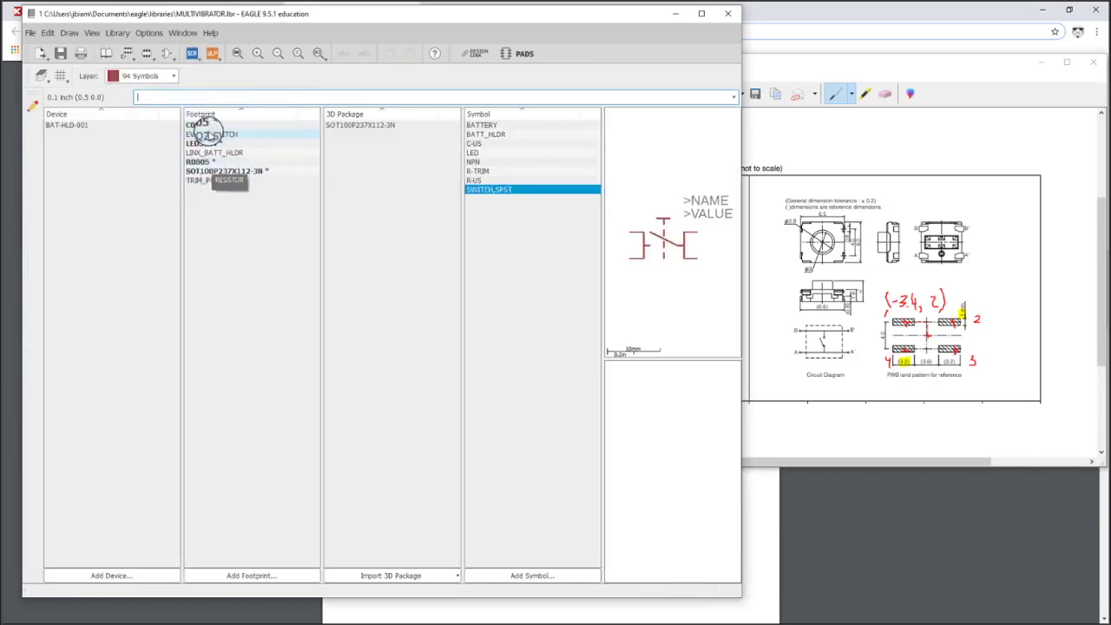
{"action": "left_click", "coordinate": [218, 134]}
{"action": "double_click", "coordinate": [219, 135]}
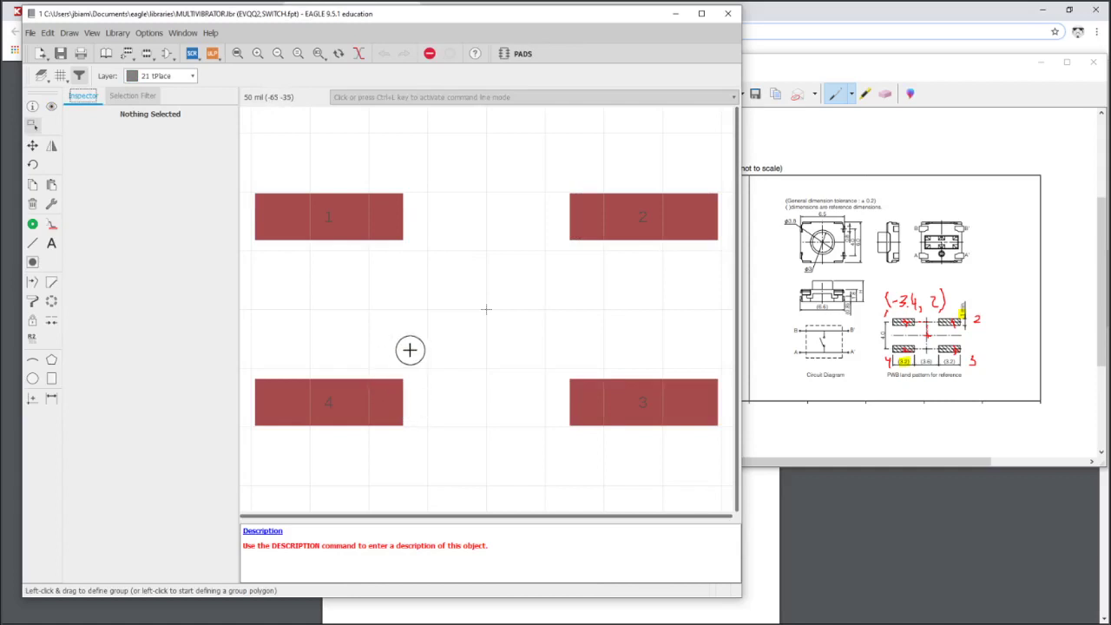
{"action": "scroll", "coordinate": [556, 247], "scroll_direction": "down", "scroll_amount": 2}
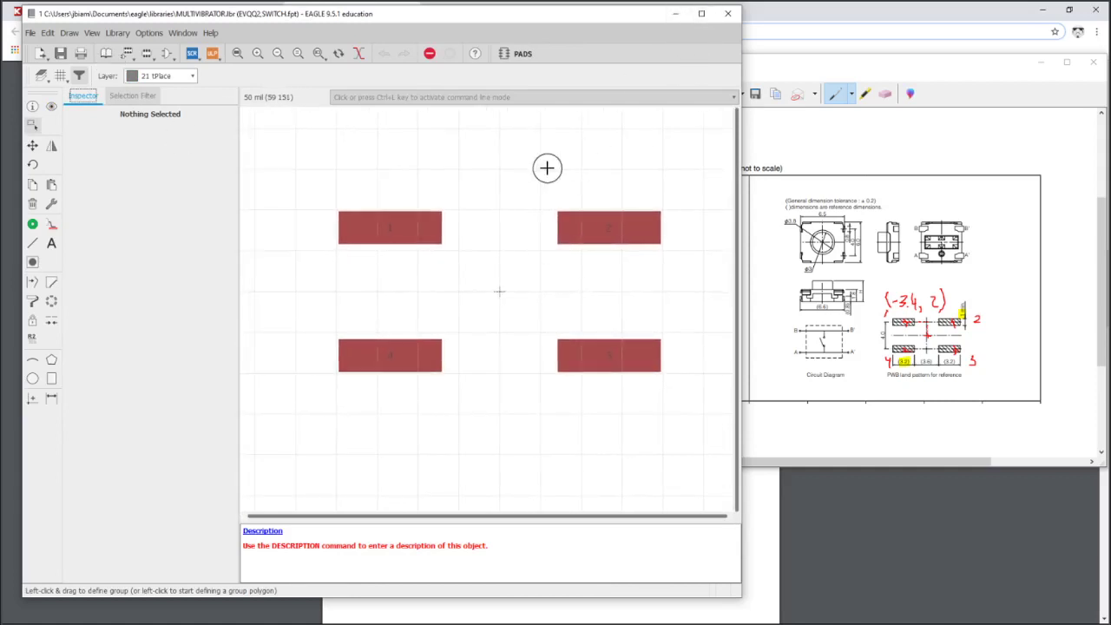
Set the grid size to 0.5 mm, with the alternate grid unit also in mm.
{"action": "left_click", "coordinate": [60, 75]}
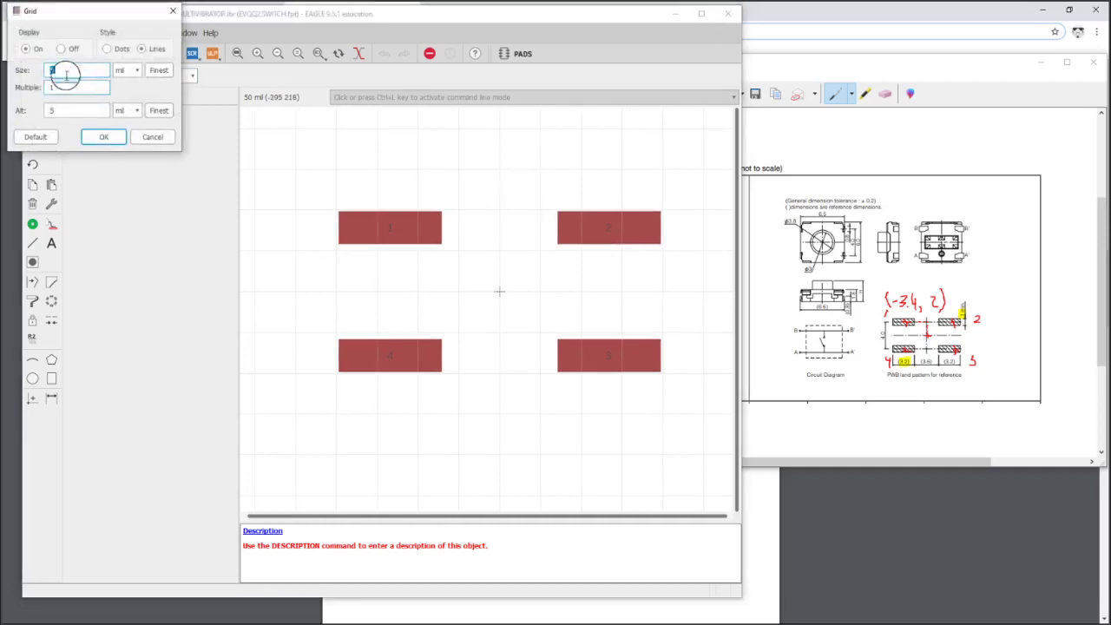
{"action": "left_click", "coordinate": [112, 69]}
{"action": "left_click", "coordinate": [119, 92]}
{"action": "key", "text": "Tab"}
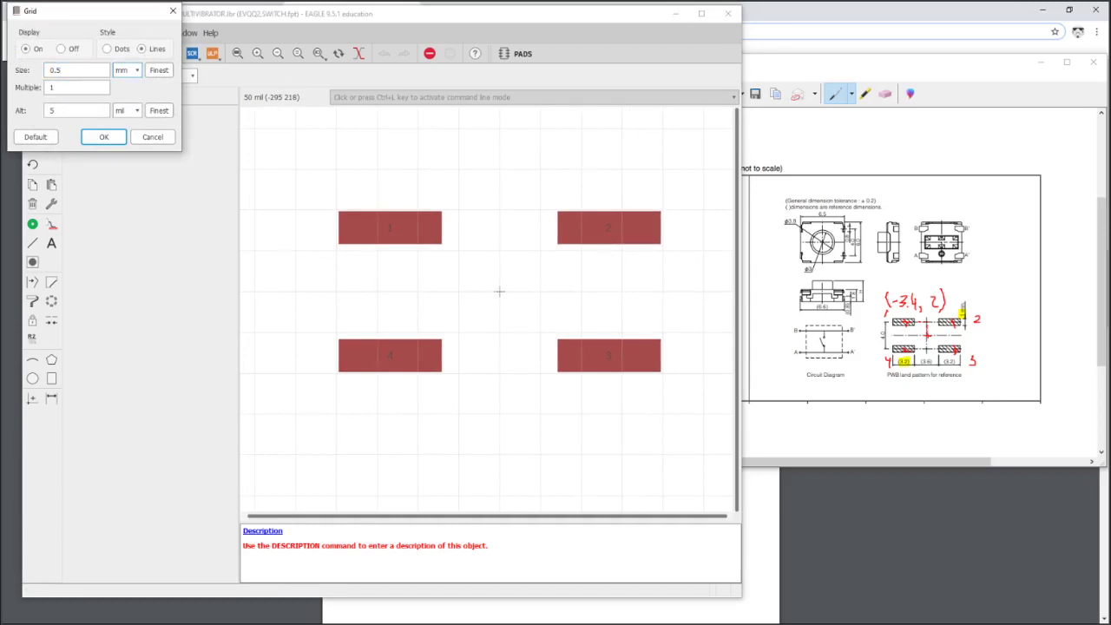
{"action": "left_click", "coordinate": [126, 110]}
{"action": "left_click", "coordinate": [127, 137]}
{"action": "key", "text": "Return"}
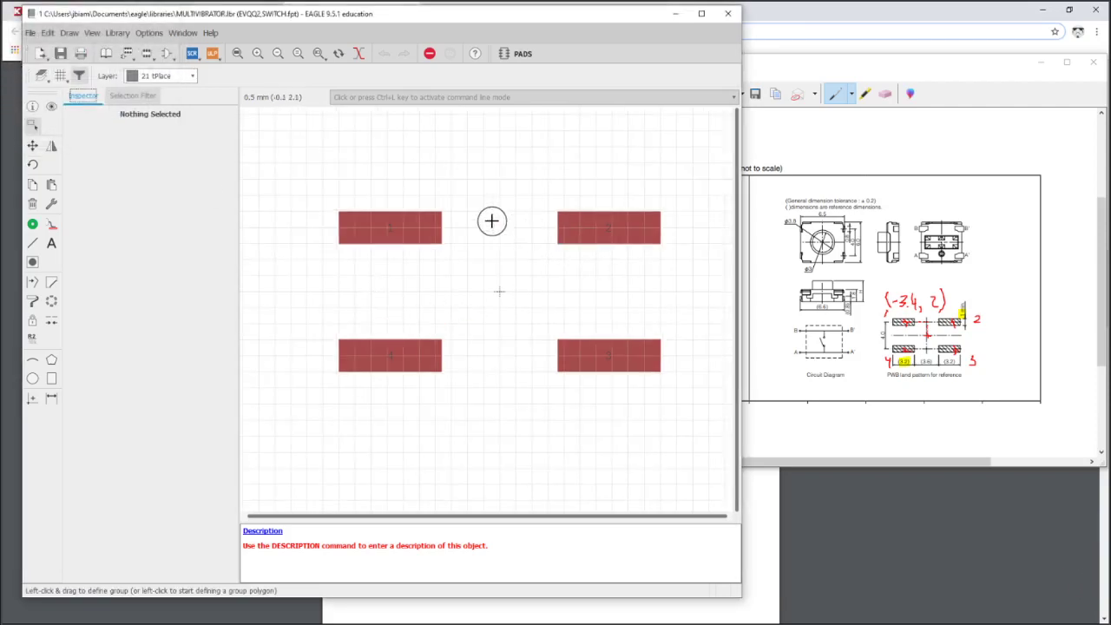
Prepare the Line tool on tPlace with a 0.2 line width.
{"action": "left_click", "coordinate": [173, 75]}
{"action": "left_click", "coordinate": [35, 245]}
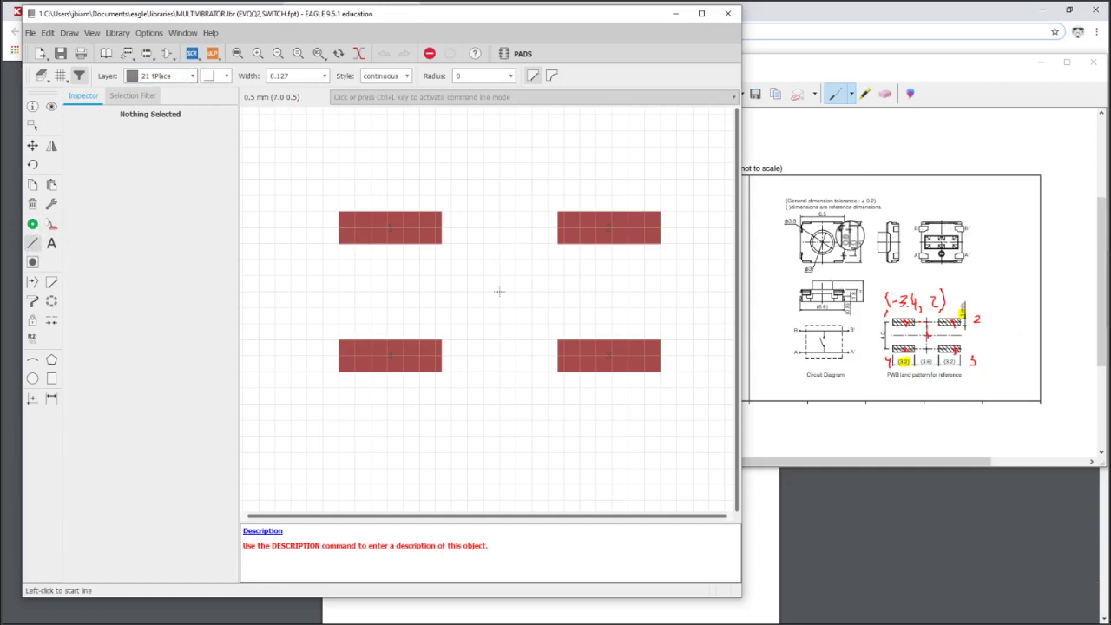
{"action": "double_click", "coordinate": [290, 75]}
{"action": "type", "text": "0"}
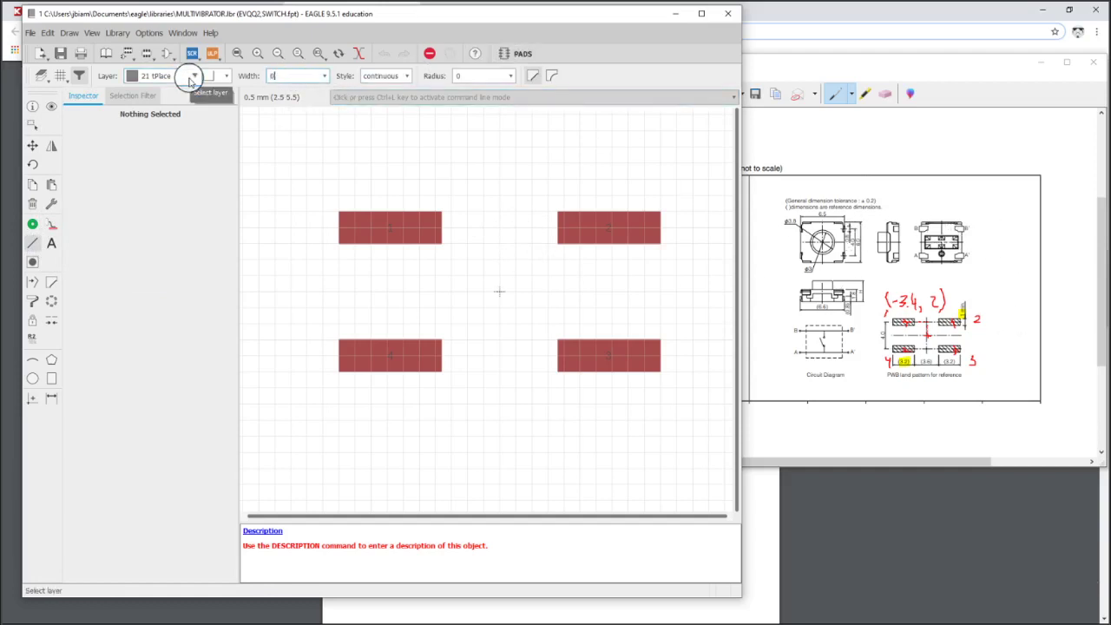
{"action": "left_click", "coordinate": [368, 178]}
{"action": "key", "text": "Escape"}
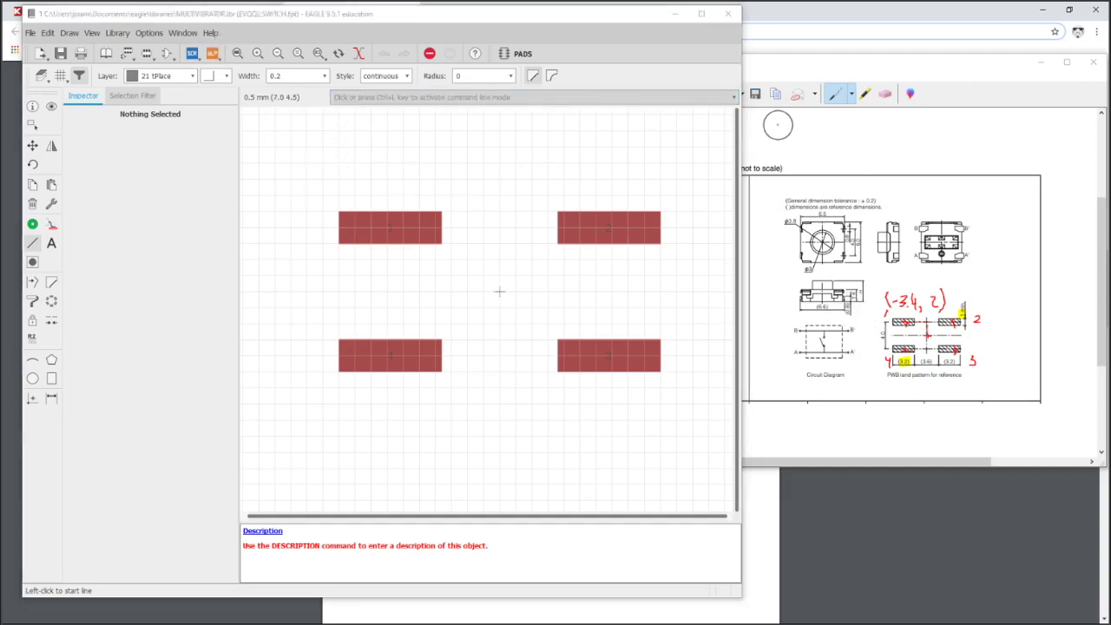
Highlight the 3.6 dimension on the datasheet capture and shift its window right.
{"action": "left_click", "coordinate": [866, 93]}
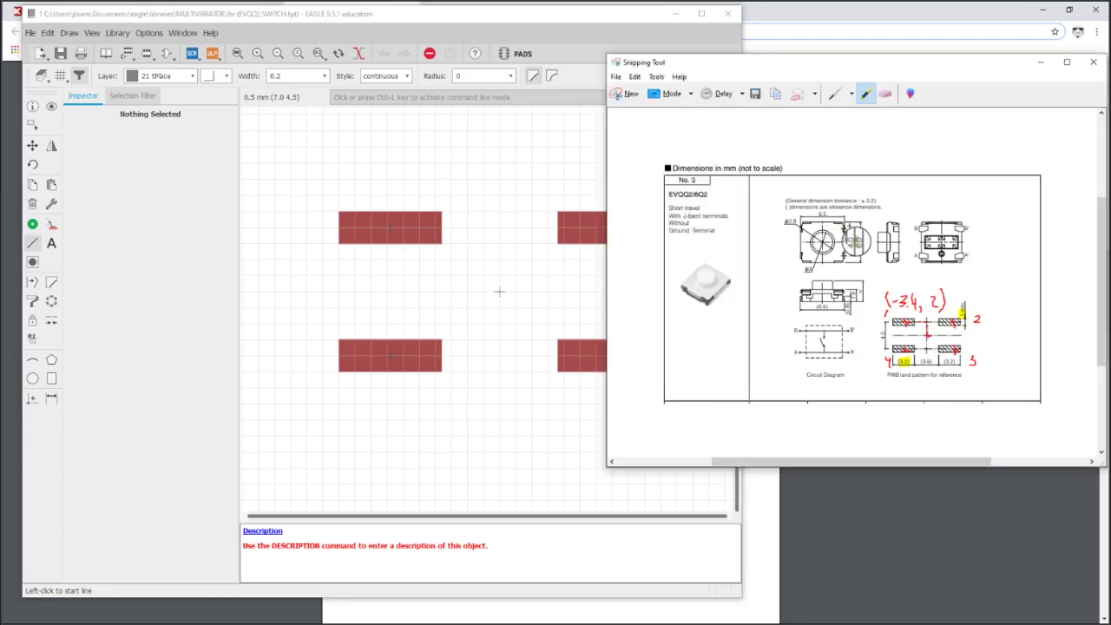
{"action": "mouse_move", "coordinate": [855, 241]}
{"action": "left_mouse_down"}
{"action": "mouse_move", "coordinate": [857, 229]}
{"action": "mouse_move", "coordinate": [857, 253]}
{"action": "mouse_move", "coordinate": [857, 230]}
{"action": "mouse_move", "coordinate": [858, 245]}
{"action": "mouse_move", "coordinate": [817, 214]}
{"action": "mouse_move", "coordinate": [830, 214]}
{"action": "left_mouse_up"}
{"action": "left_click_drag", "start_coordinate": [737, 71], "coordinate": [804, 71]}
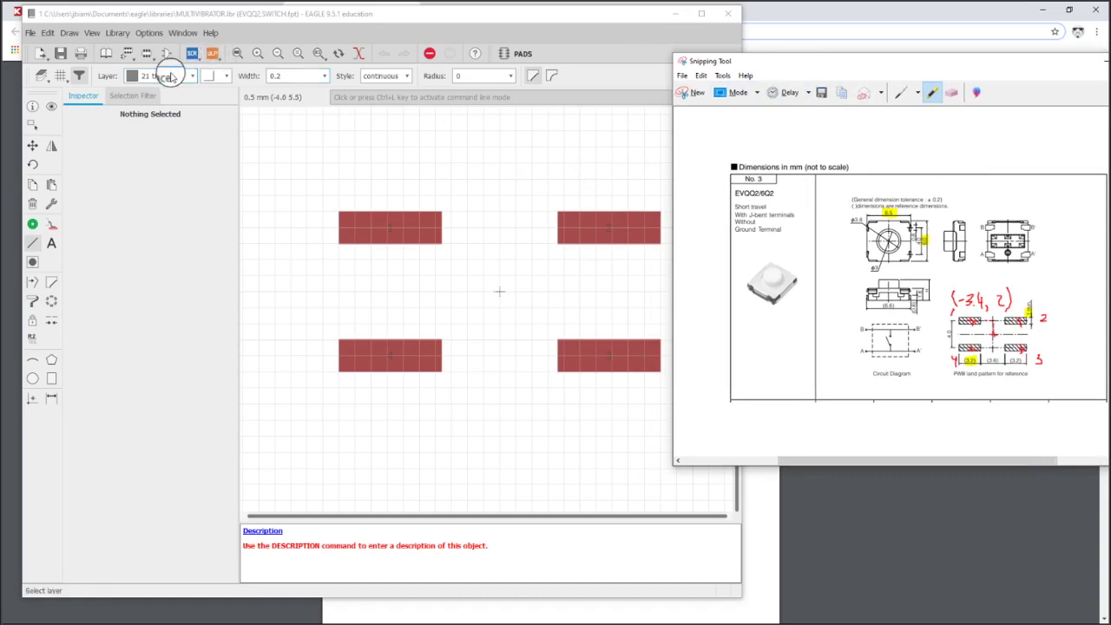
Draw the closed tPlace outline through (3.25 3), (3.25 -3), (-3.25 -3) and (-3.25 3).
{"action": "left_click", "coordinate": [32, 243]}
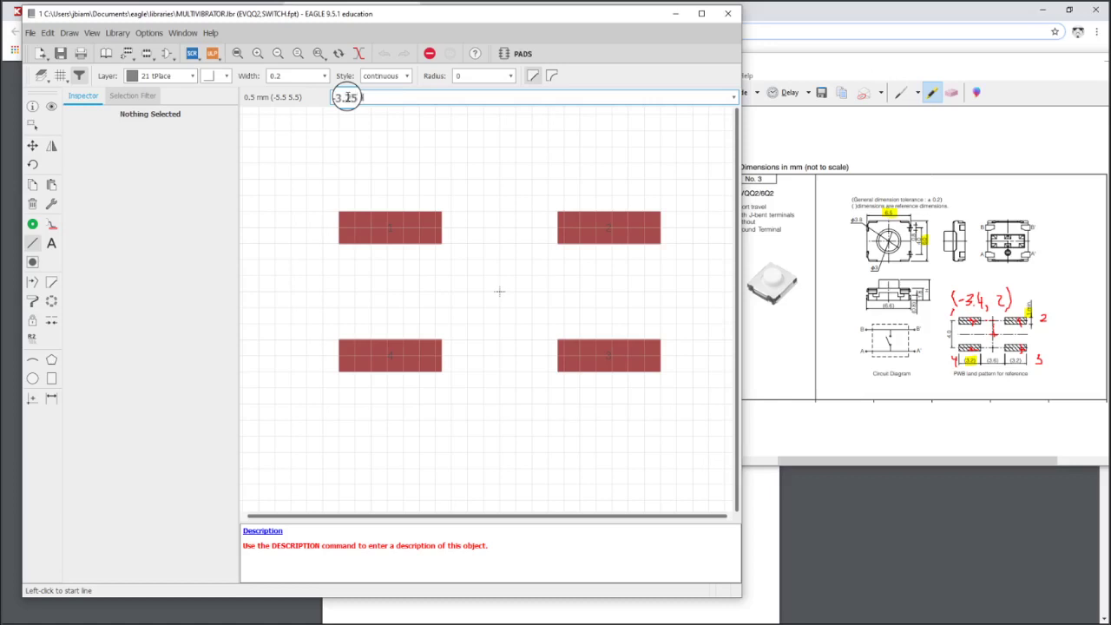
{"action": "key", "text": "Return"}
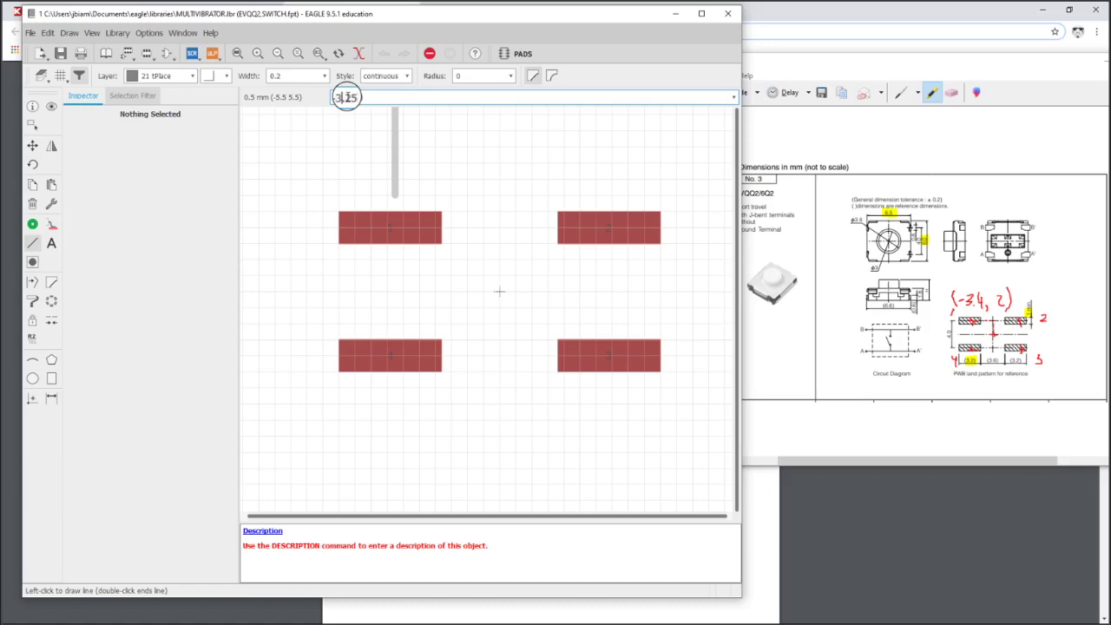
{"action": "type", "text": "3.25 2"}
{"action": "key", "text": "Return"}
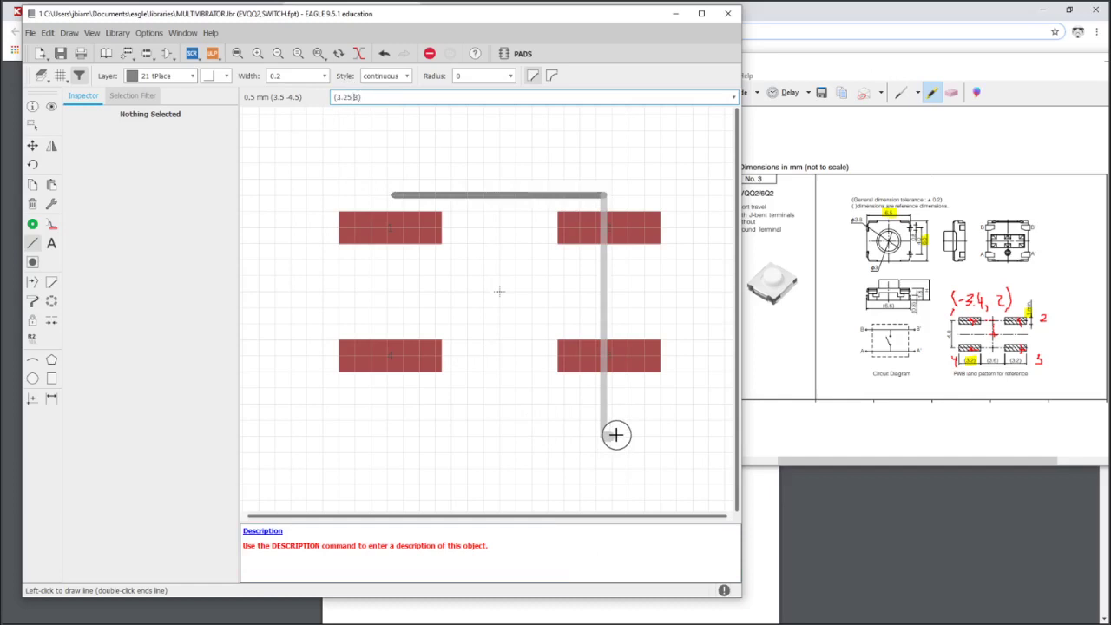
{"action": "key", "text": "Return"}
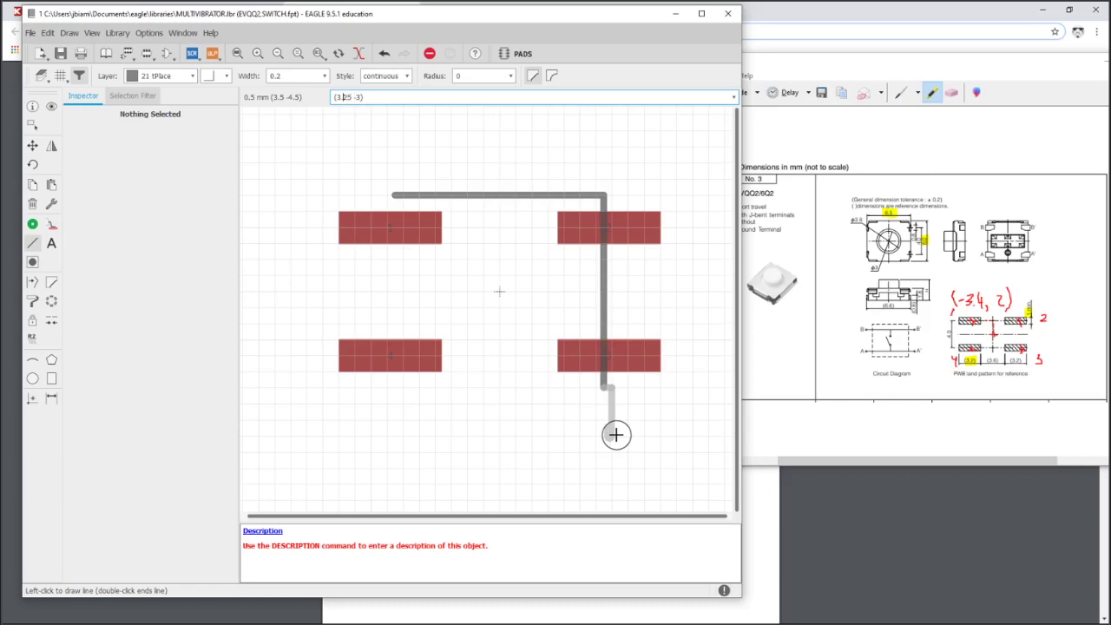
{"action": "key", "text": "Return"}
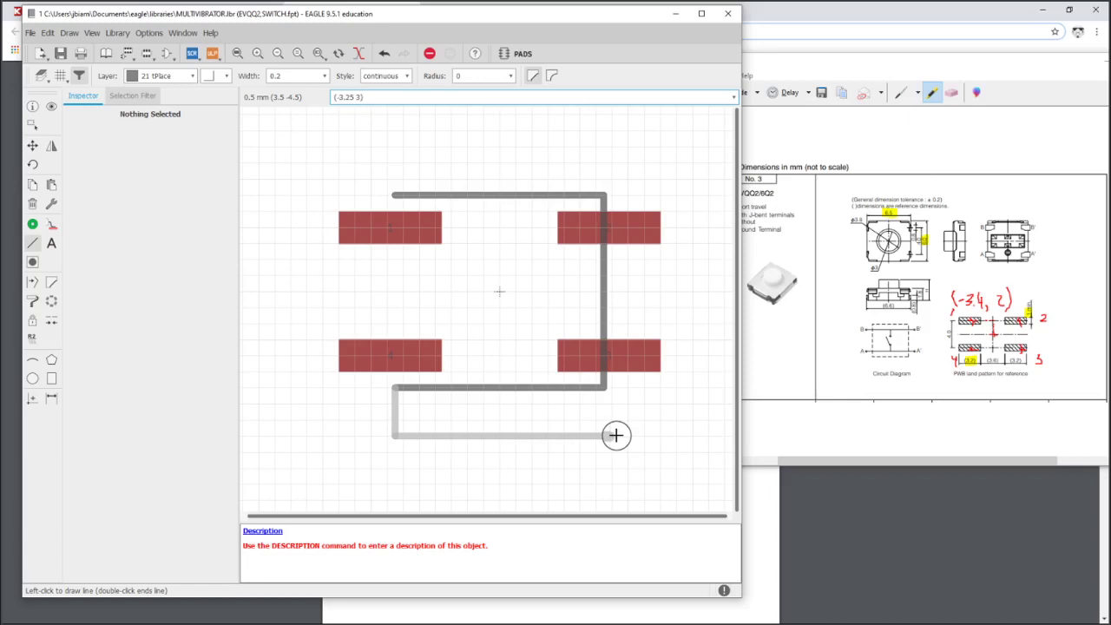
{"action": "key", "text": "Return"}
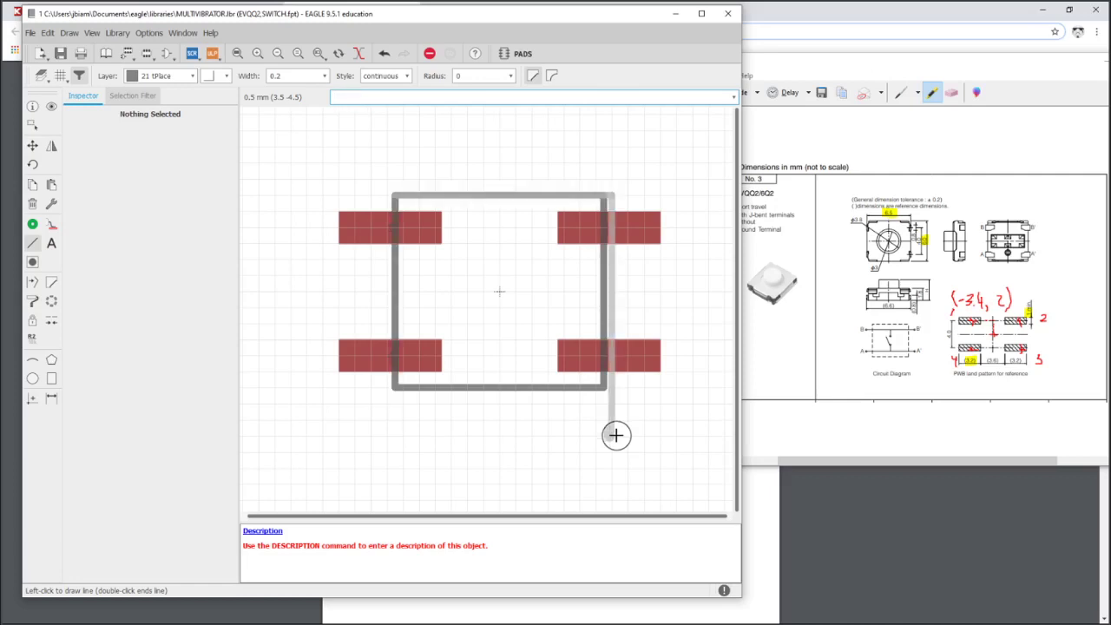
{"action": "key", "text": "Escape"}
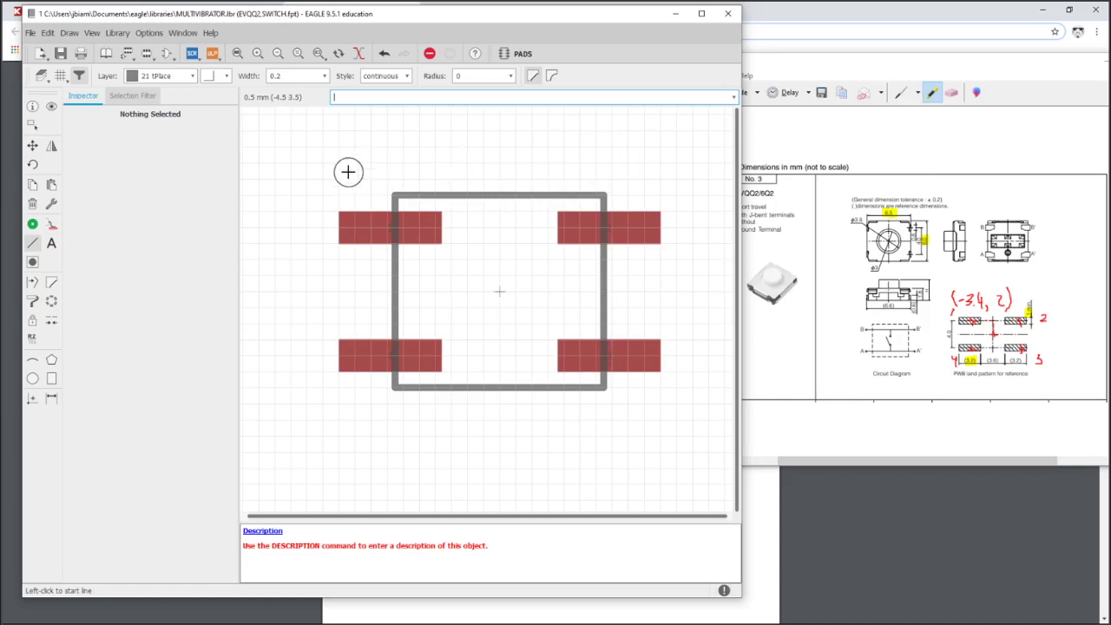
Switch to layer 39 tKeepout and set the grid size to 0.1 mm.
{"action": "left_click", "coordinate": [158, 76]}
{"action": "scroll", "coordinate": [169, 187], "scroll_direction": "down", "scroll_amount": 5}
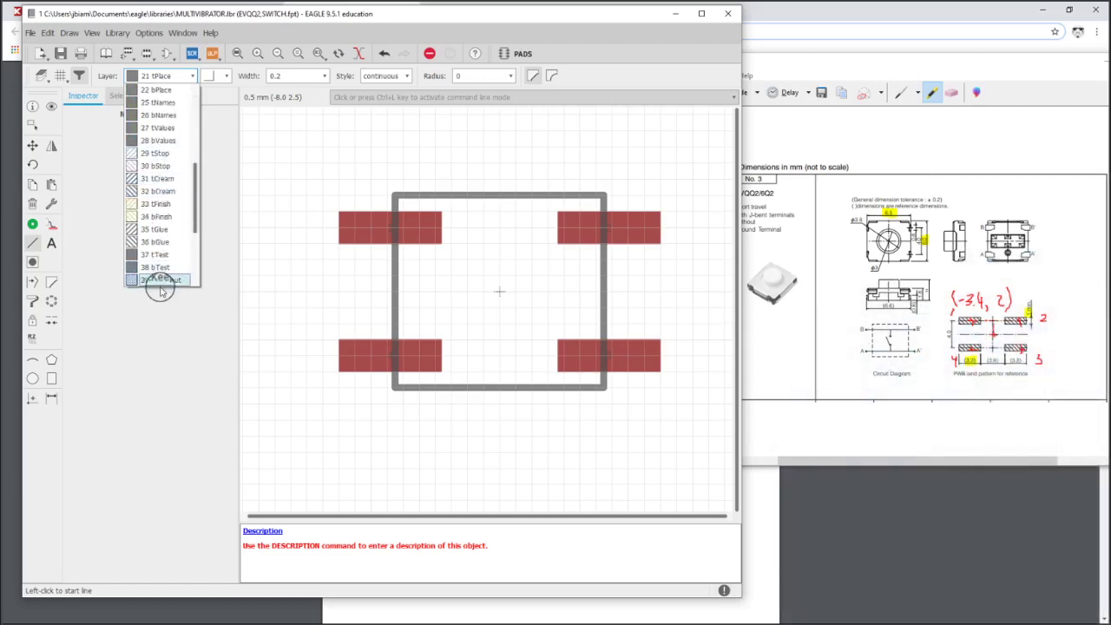
{"action": "left_click", "coordinate": [162, 280]}
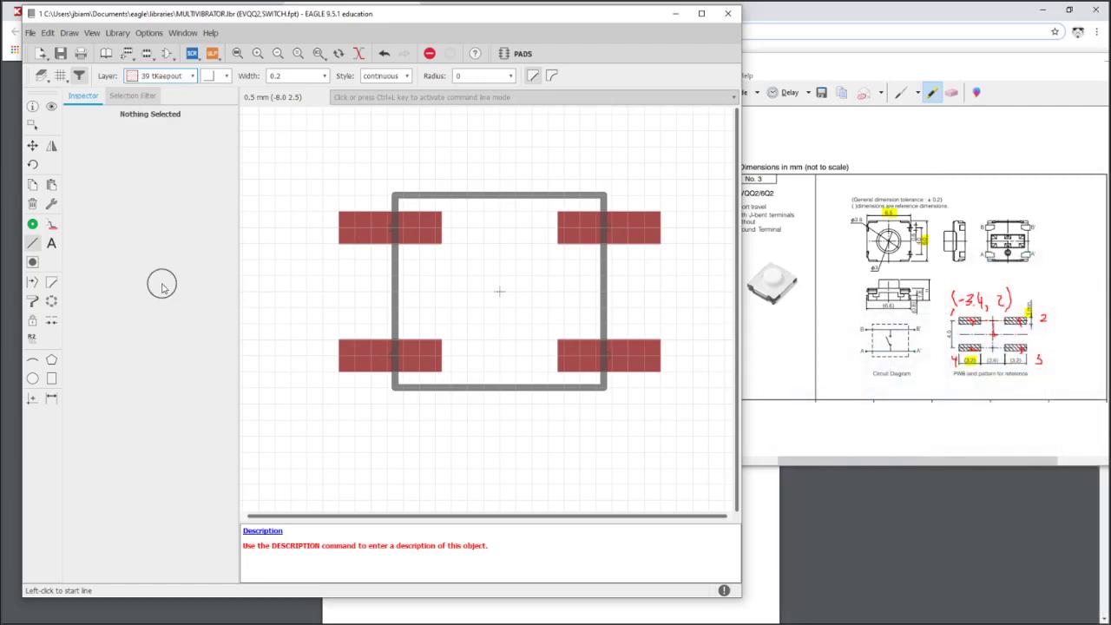
{"action": "left_click", "coordinate": [60, 76]}
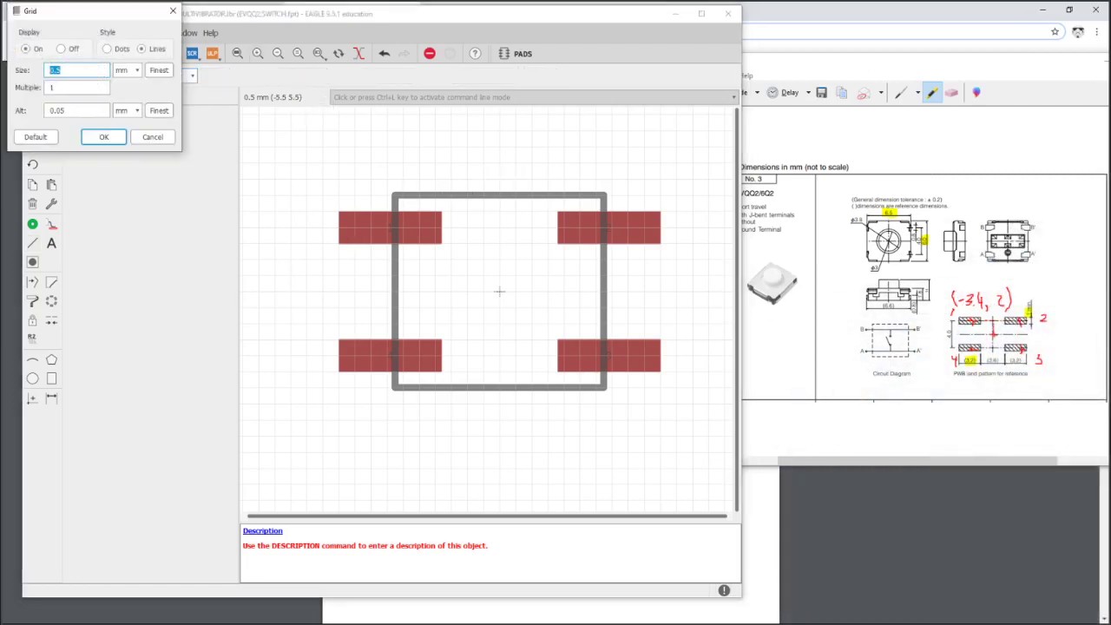
{"action": "type", "text": "0.1"}
{"action": "key", "text": "Return"}
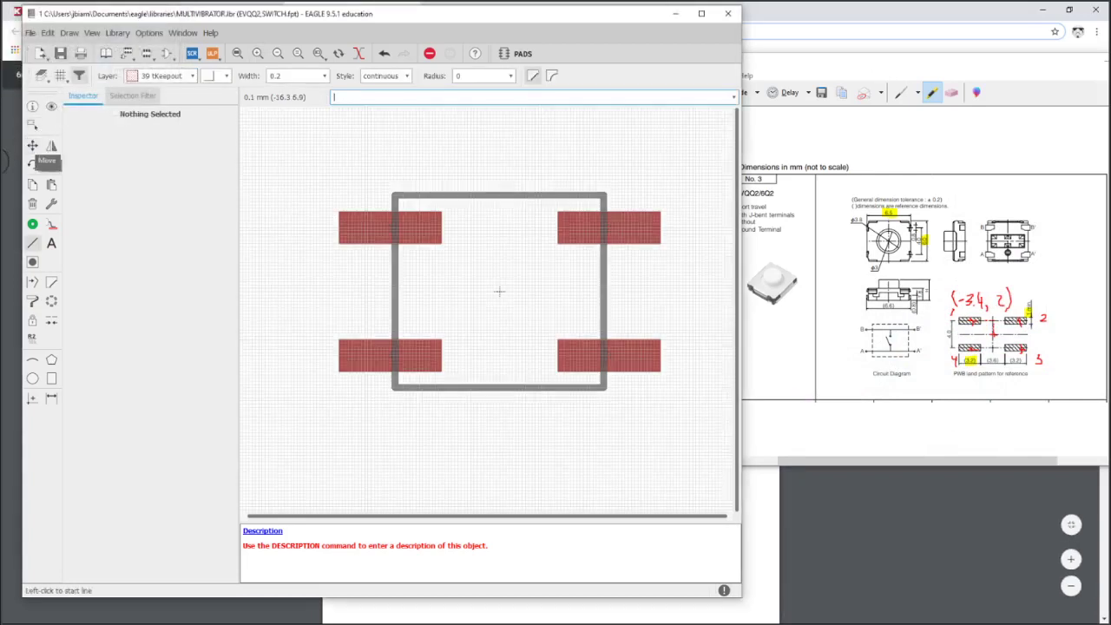
Draw a first keepout rectangle from the outline's top-left to bottom-right corner.
{"action": "left_click", "coordinate": [52, 379]}
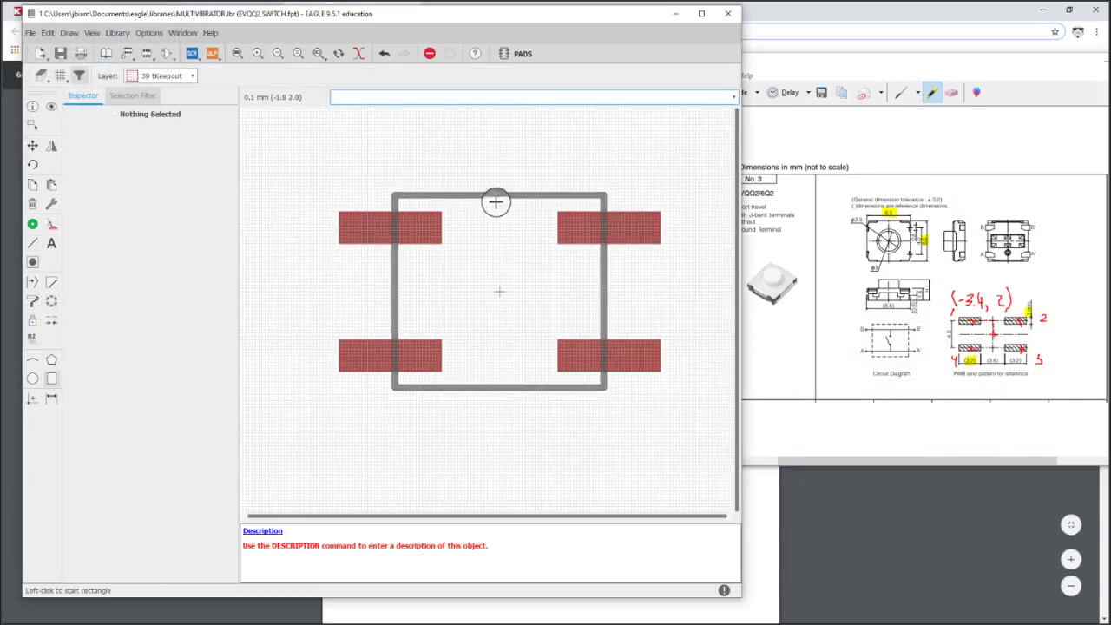
{"action": "scroll", "coordinate": [449, 191], "scroll_direction": "up", "scroll_amount": 3}
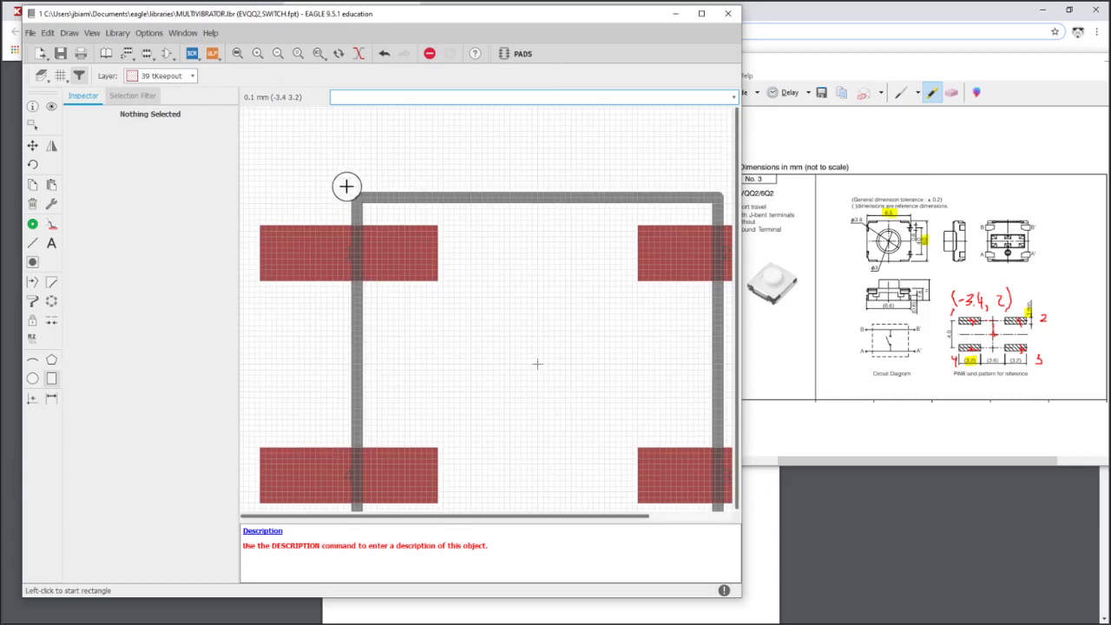
{"action": "left_click", "coordinate": [347, 186]}
{"action": "scroll", "coordinate": [483, 238], "scroll_direction": "down", "scroll_amount": 3}
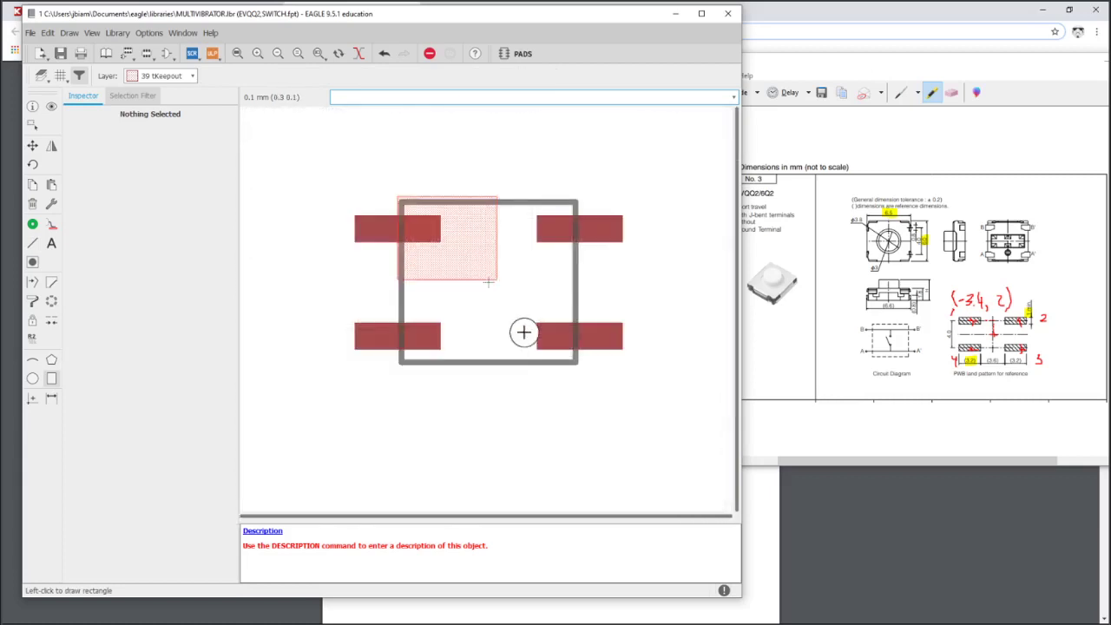
{"action": "scroll", "coordinate": [567, 366], "scroll_direction": "up", "scroll_amount": 3}
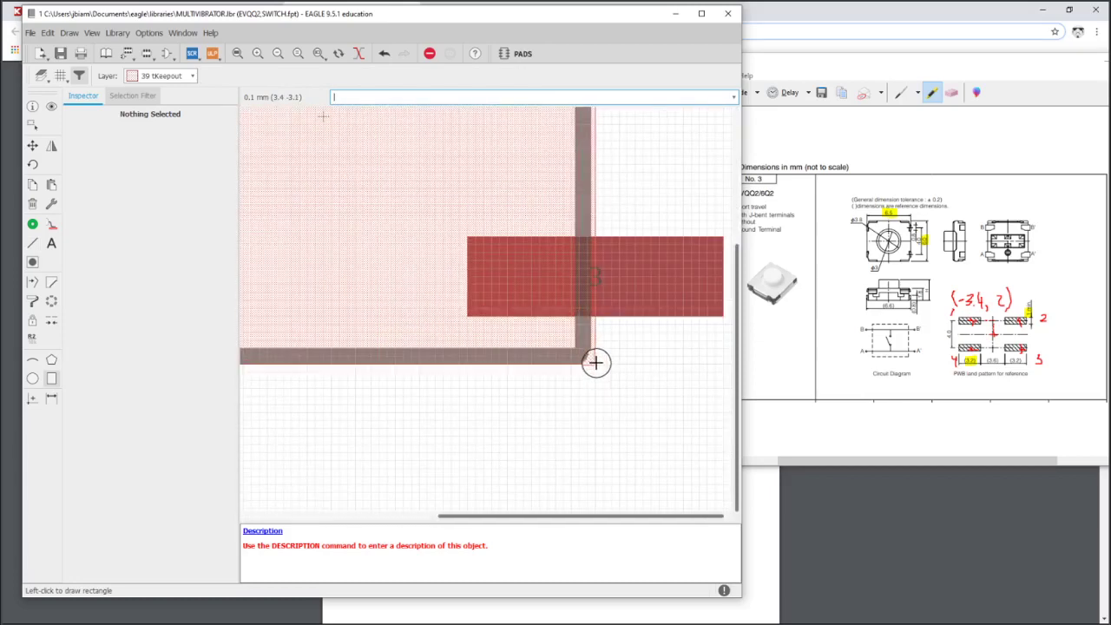
{"action": "scroll", "coordinate": [590, 356], "scroll_direction": "down", "scroll_amount": 3}
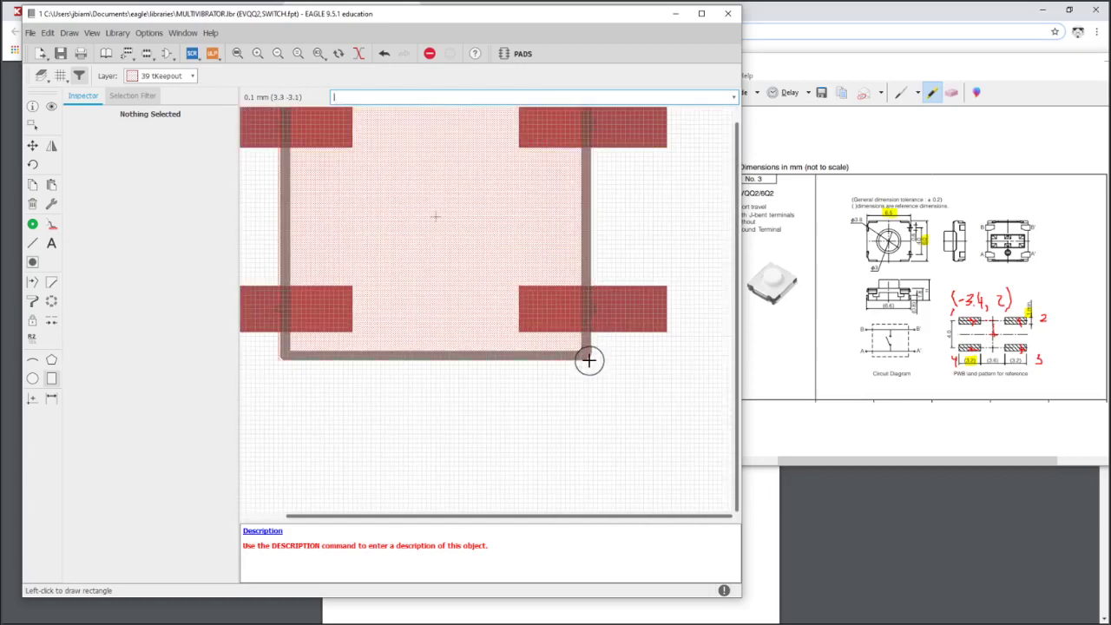
{"action": "left_click", "coordinate": [589, 360]}
{"action": "scroll", "coordinate": [516, 256], "scroll_direction": "down", "scroll_amount": 3}
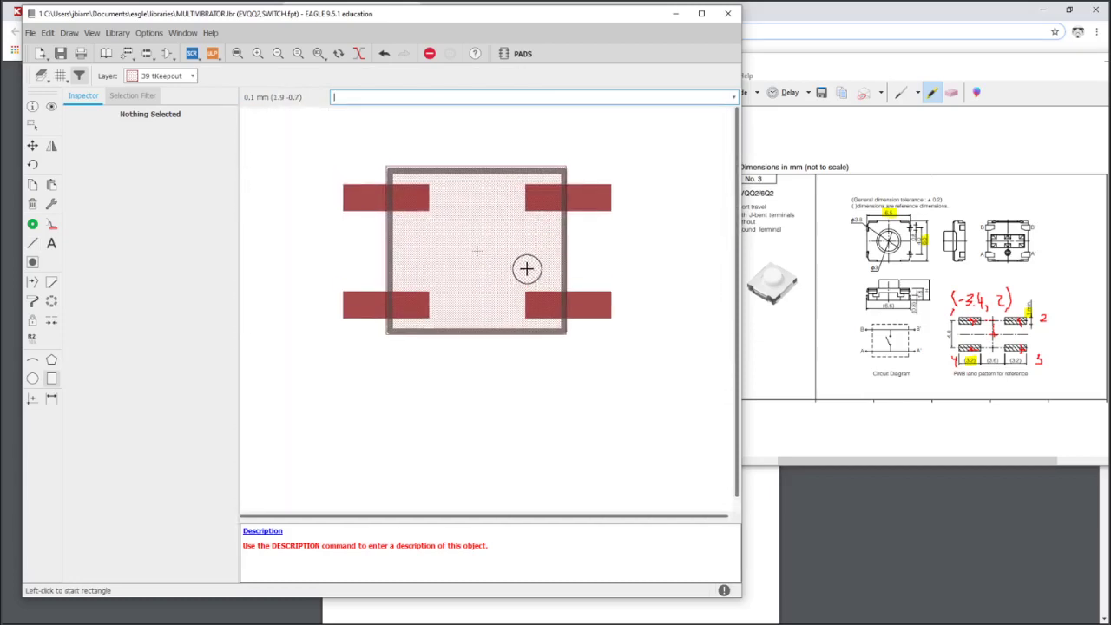
{"action": "scroll", "coordinate": [527, 270], "scroll_direction": "up", "scroll_amount": 1}
Undo it and redraw the keepout rectangle corner to corner, then recentre the footprint.
{"action": "key", "text": "ctrl+z"}
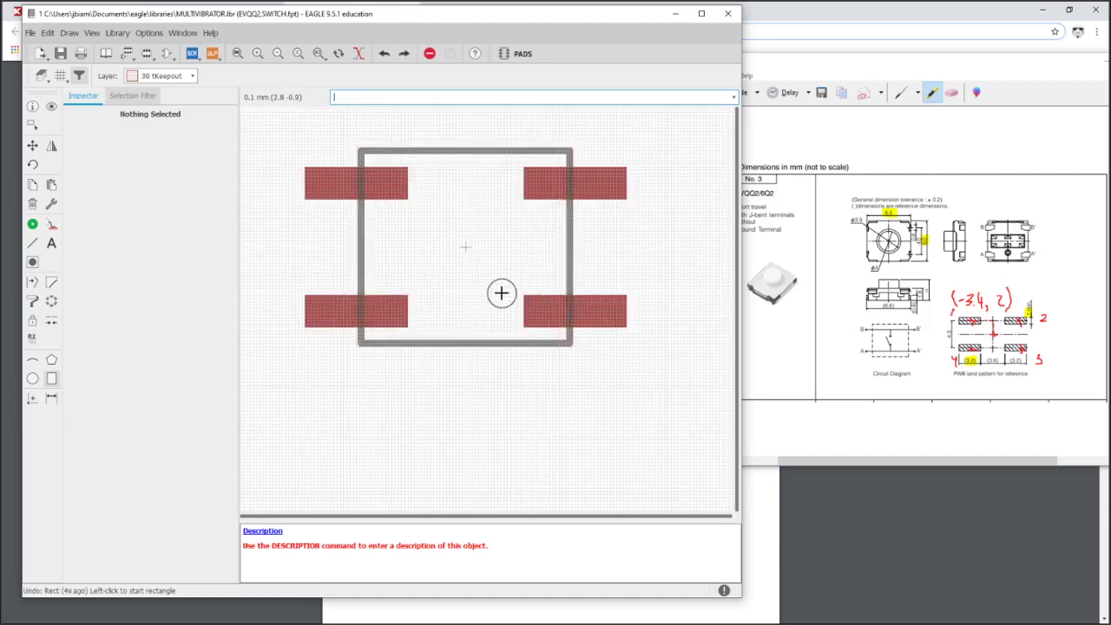
{"action": "scroll", "coordinate": [364, 141], "scroll_direction": "up", "scroll_amount": 3}
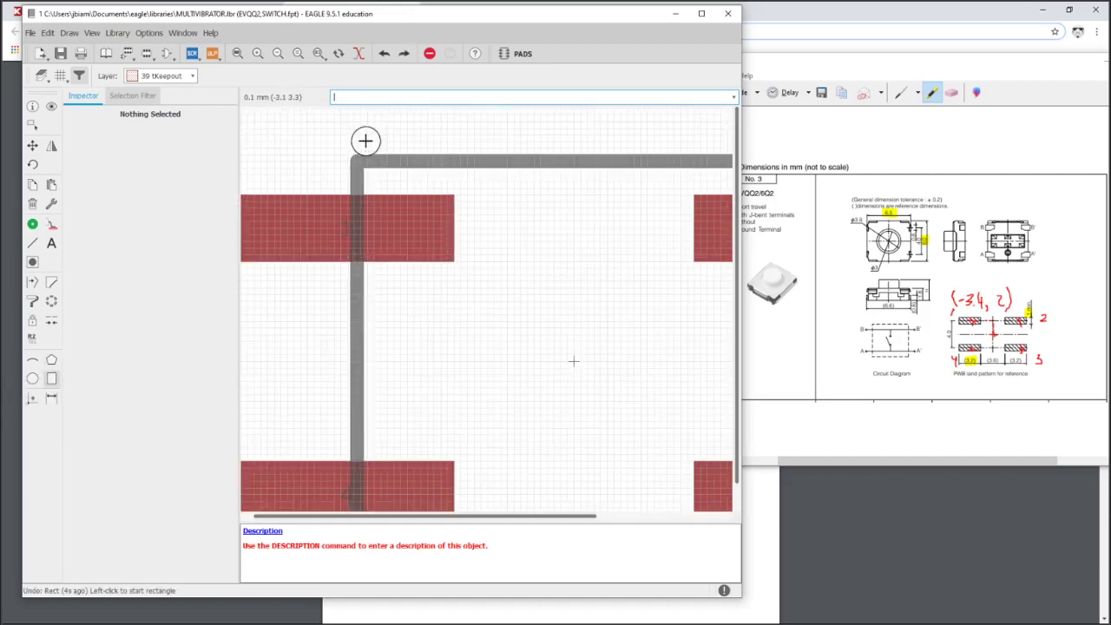
{"action": "left_click", "coordinate": [347, 147]}
{"action": "scroll", "coordinate": [509, 287], "scroll_direction": "down", "scroll_amount": 5}
{"action": "scroll", "coordinate": [509, 288], "scroll_direction": "right", "scroll_amount": 3}
{"action": "left_click", "coordinate": [645, 306]}
{"action": "scroll", "coordinate": [595, 269], "scroll_direction": "down", "scroll_amount": 5}
{"action": "middle_click", "coordinate": [595, 271]}
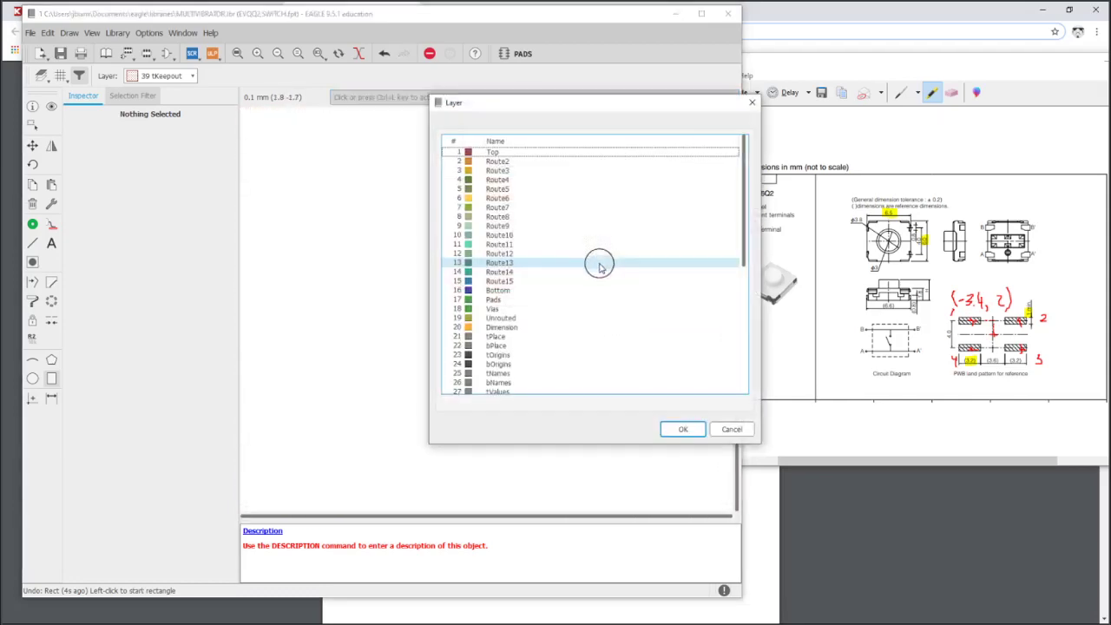
{"action": "left_click", "coordinate": [719, 429]}
{"action": "middle_click_drag", "start_coordinate": [645, 385], "coordinate": [538, 408]}
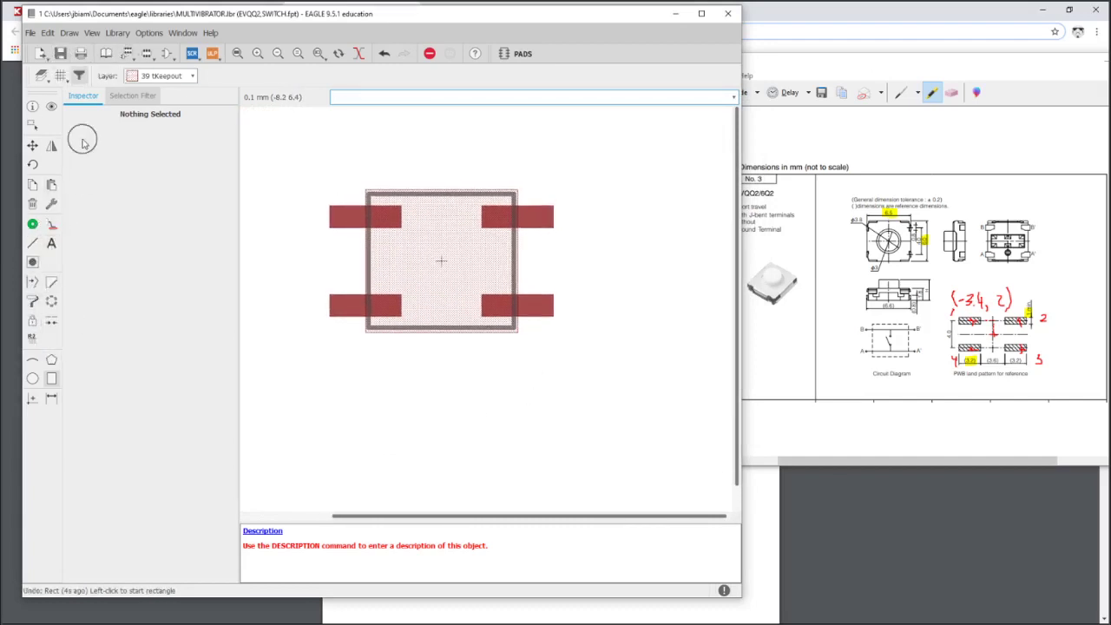
Place a >NAME text label on layer 25 tNames above the package outline.
{"action": "left_click", "coordinate": [162, 75]}
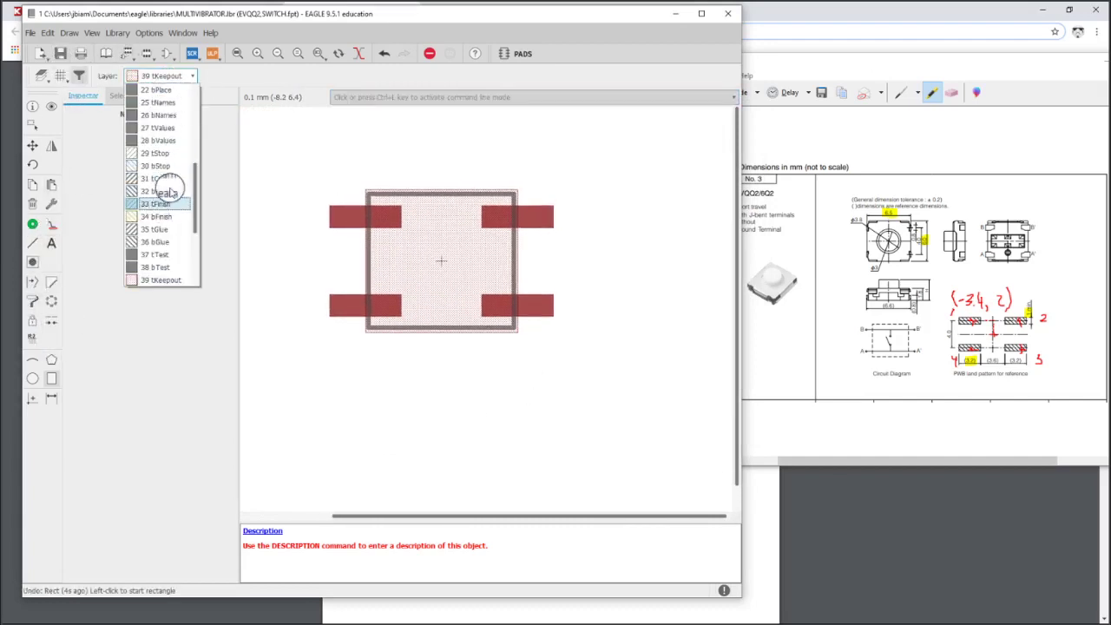
{"action": "scroll", "coordinate": [174, 168], "scroll_direction": "up", "scroll_amount": 2}
{"action": "left_click", "coordinate": [161, 153]}
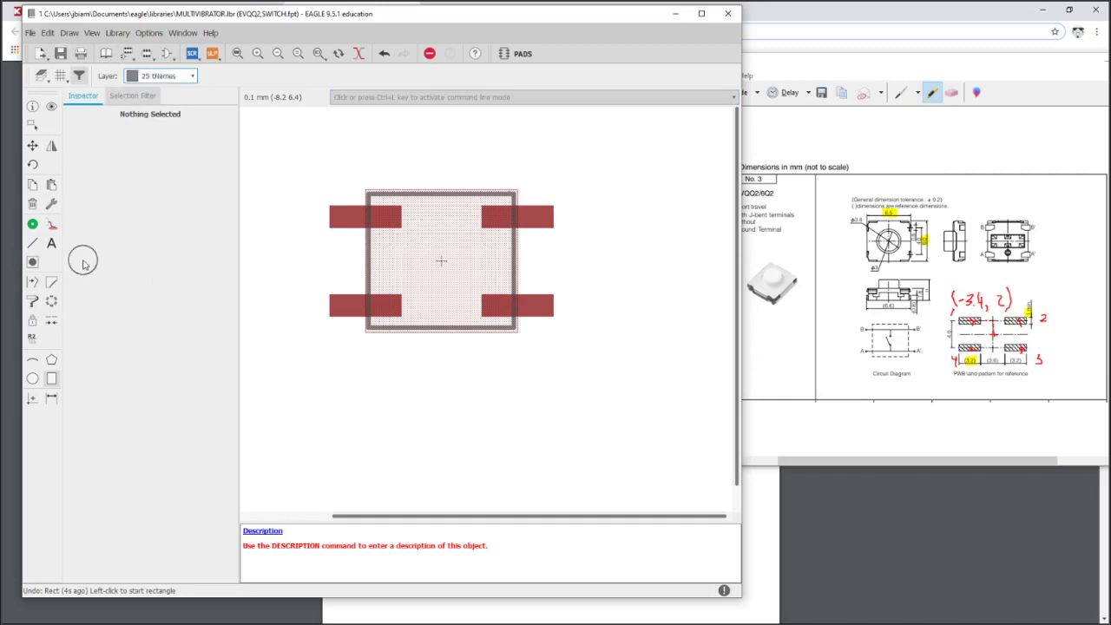
{"action": "left_click", "coordinate": [51, 244]}
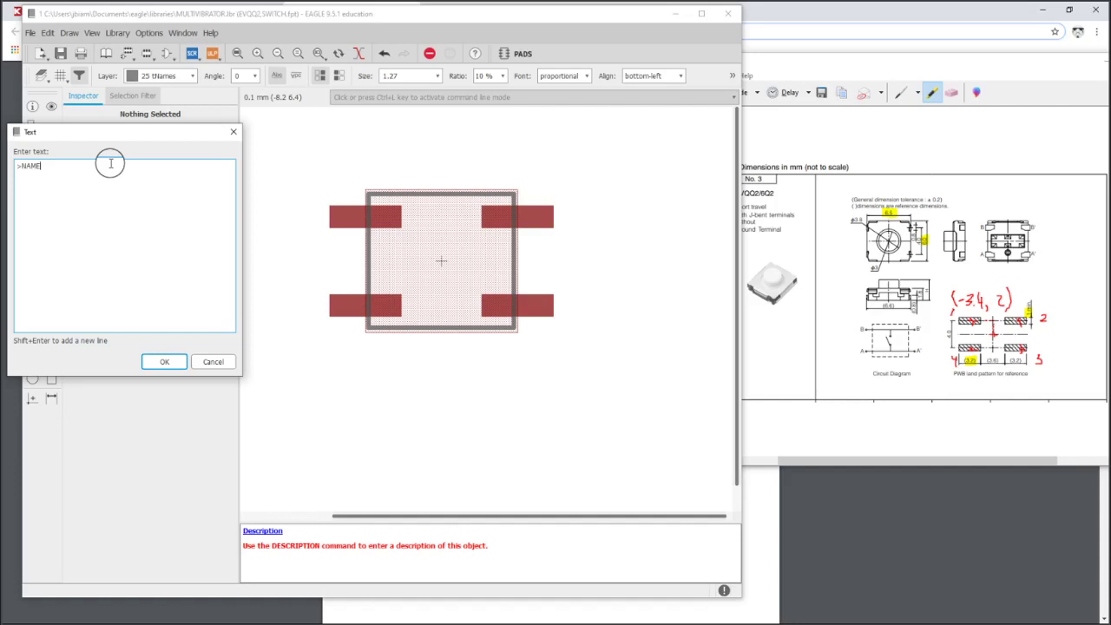
{"action": "key", "text": "Return"}
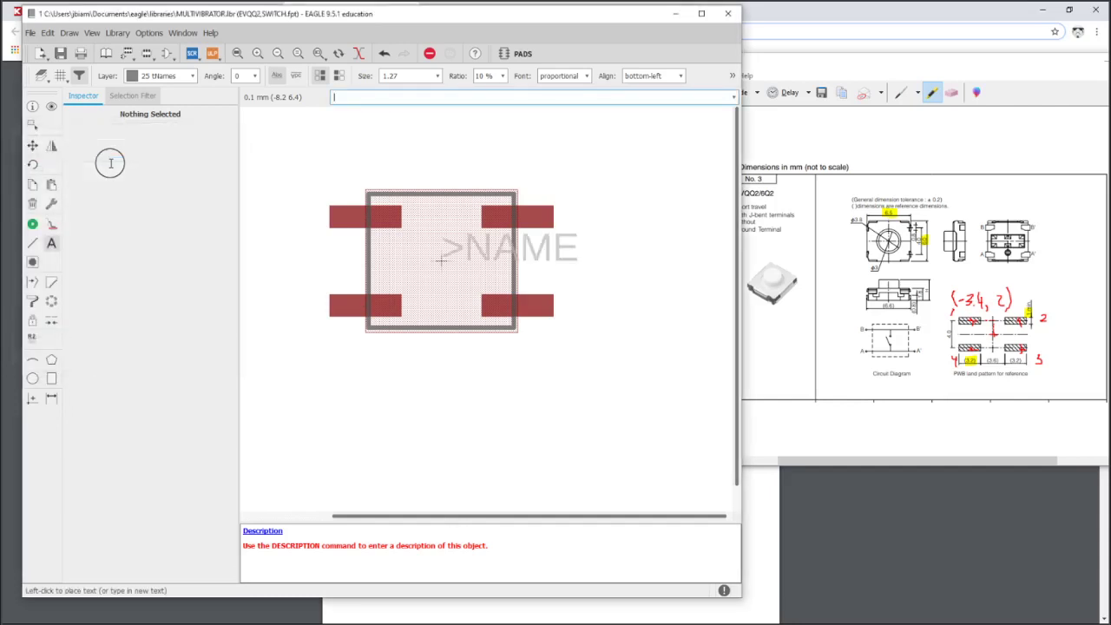
{"action": "left_click", "coordinate": [367, 151]}
Place a >VALUE label on layer 27 tValues below >NAME, then show the table of contents.
{"action": "left_click", "coordinate": [189, 77]}
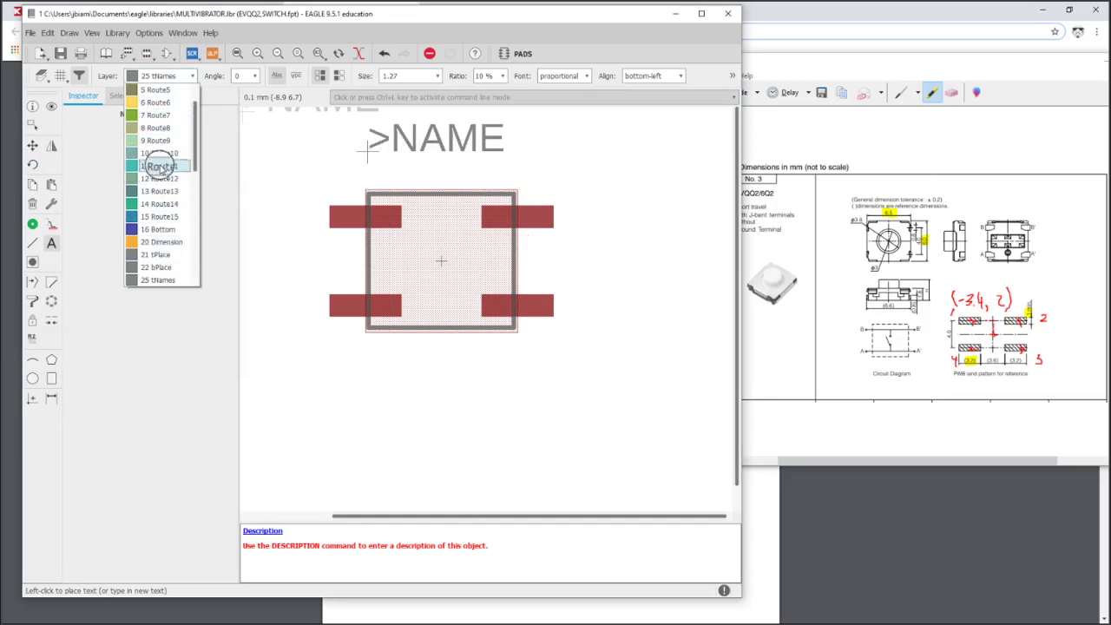
{"action": "scroll", "coordinate": [164, 269], "scroll_direction": "down", "scroll_amount": 2}
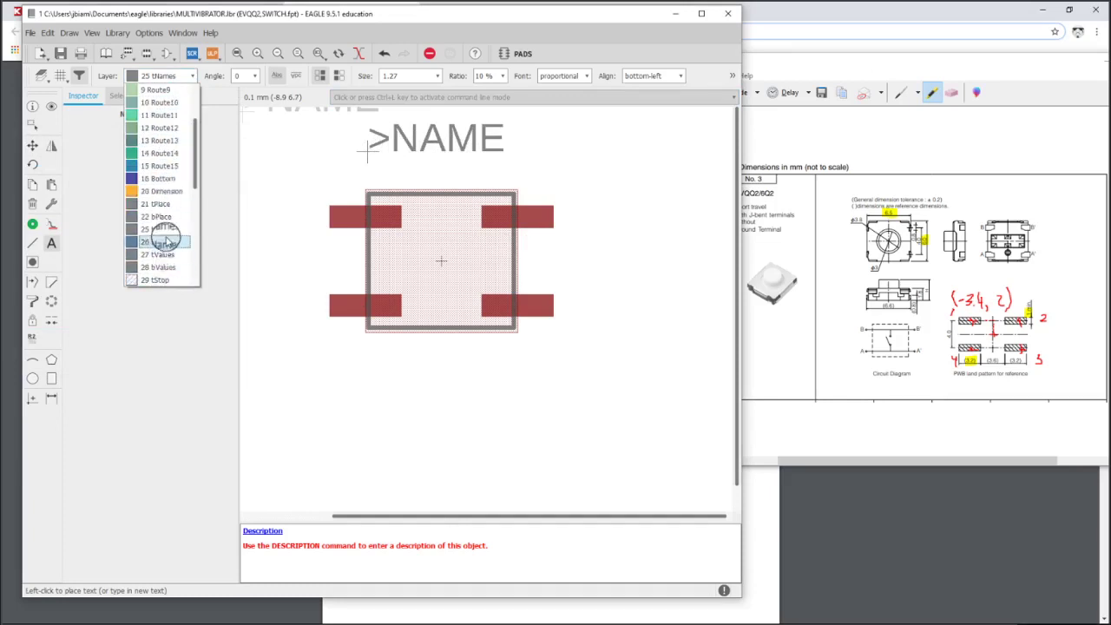
{"action": "left_click", "coordinate": [162, 254]}
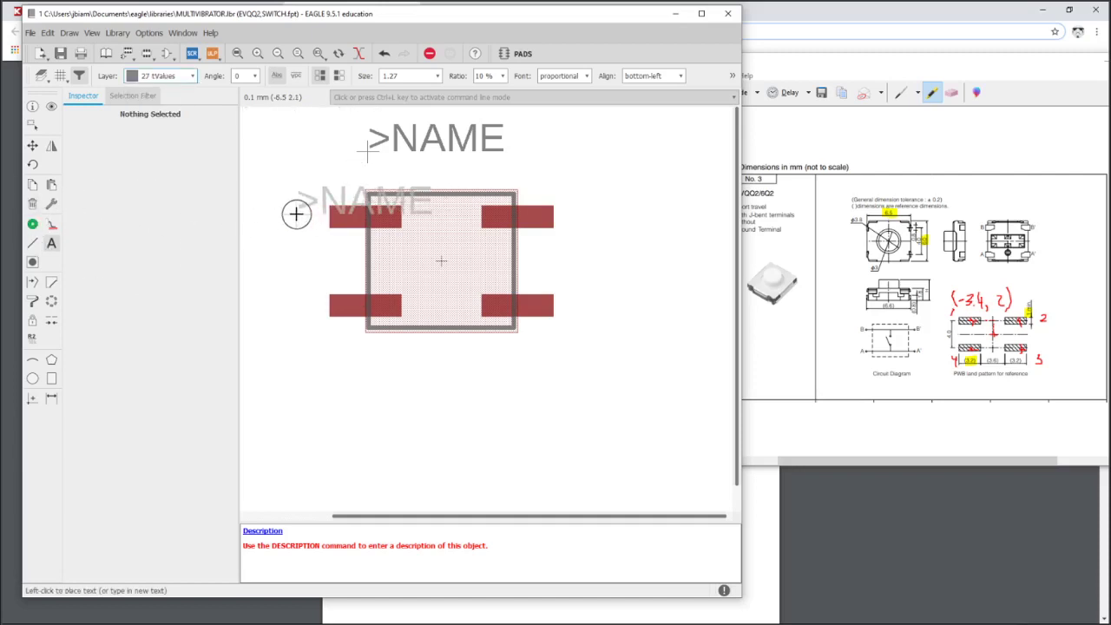
{"action": "left_click", "coordinate": [296, 214]}
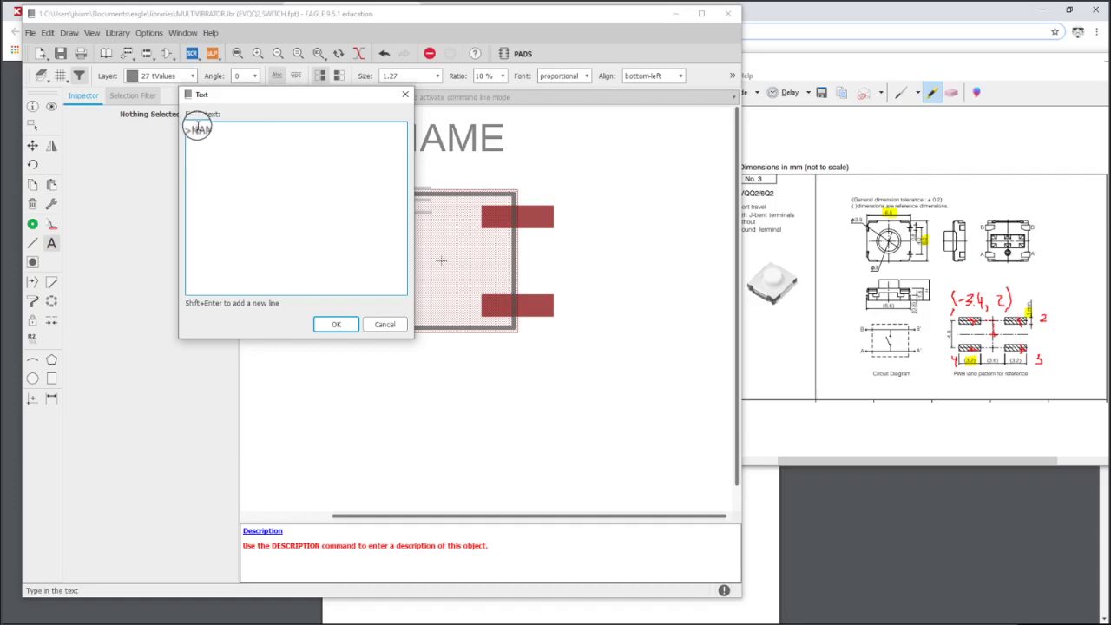
{"action": "left_click_drag", "start_coordinate": [193, 128], "coordinate": [259, 131]}
{"action": "type", "text": "VALUE"}
{"action": "key", "text": "Return"}
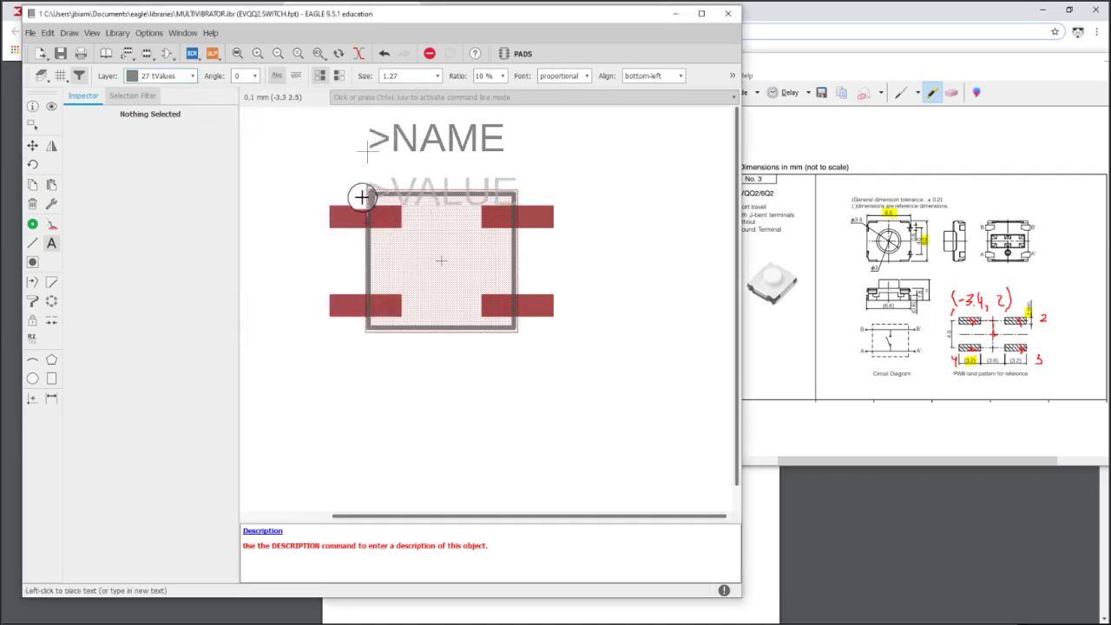
{"action": "scroll", "coordinate": [363, 182], "scroll_direction": "up", "scroll_amount": 1}
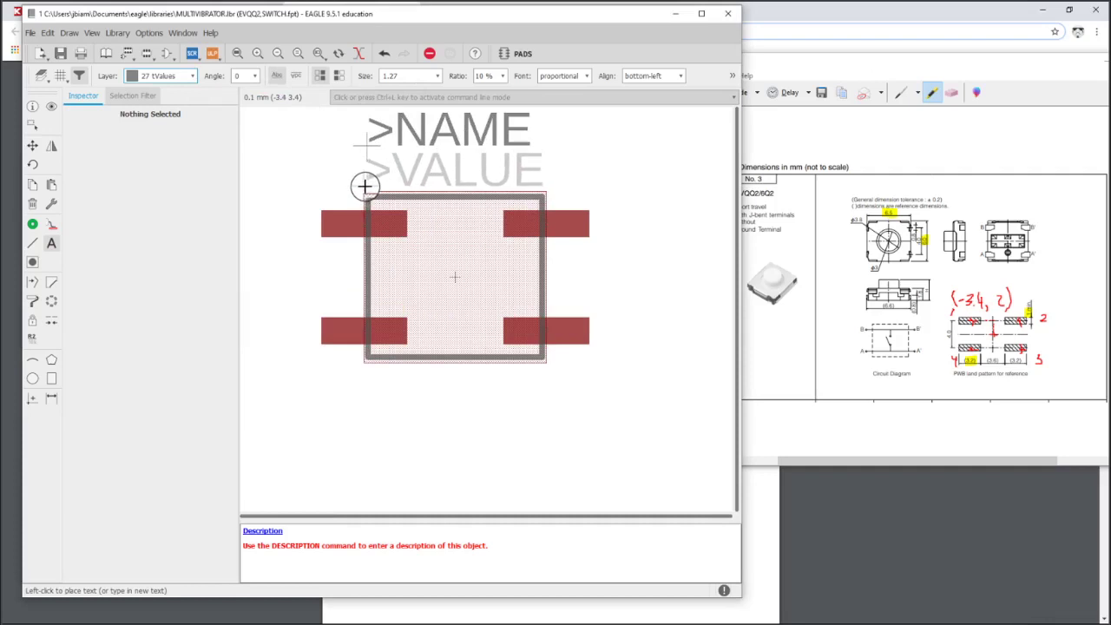
{"action": "left_click", "coordinate": [365, 186]}
{"action": "key", "text": "Escape"}
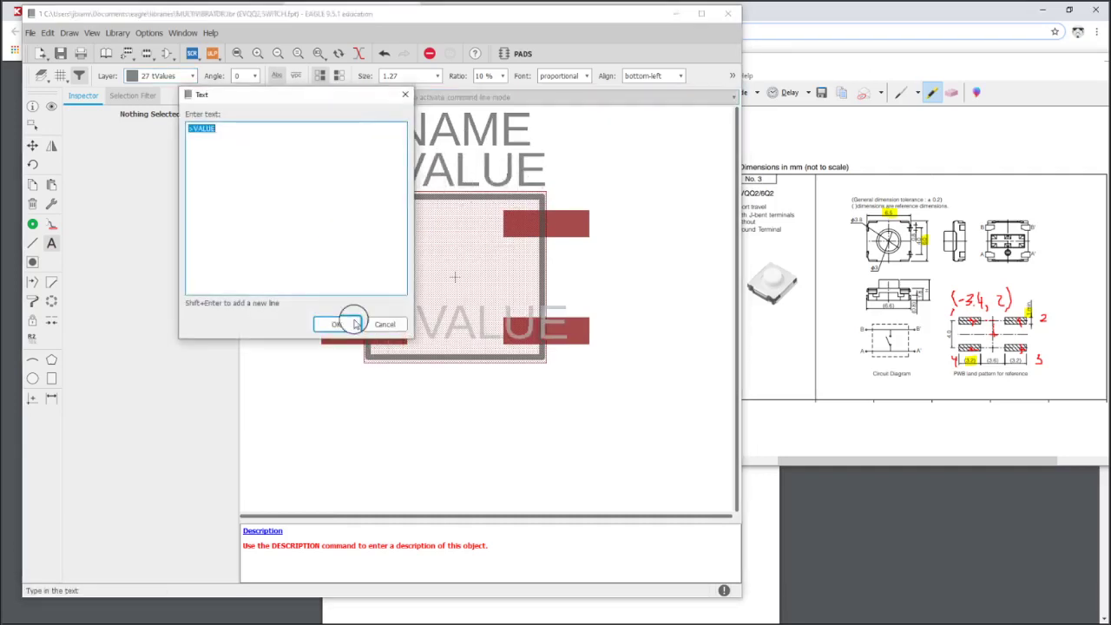
{"action": "left_click", "coordinate": [373, 323]}
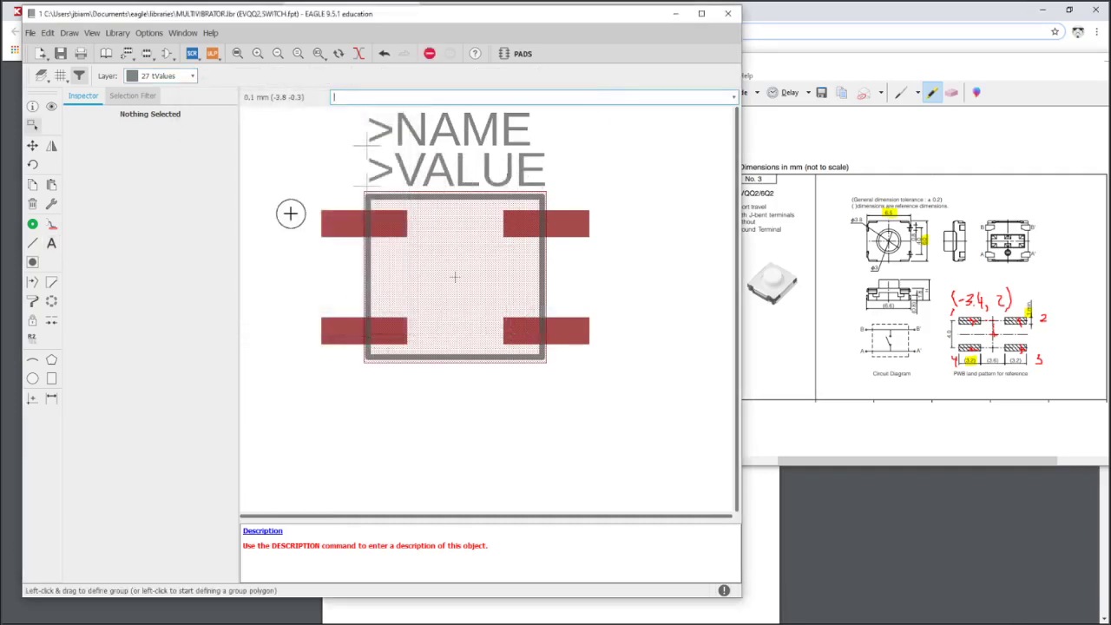
{"action": "left_click", "coordinate": [103, 55]}
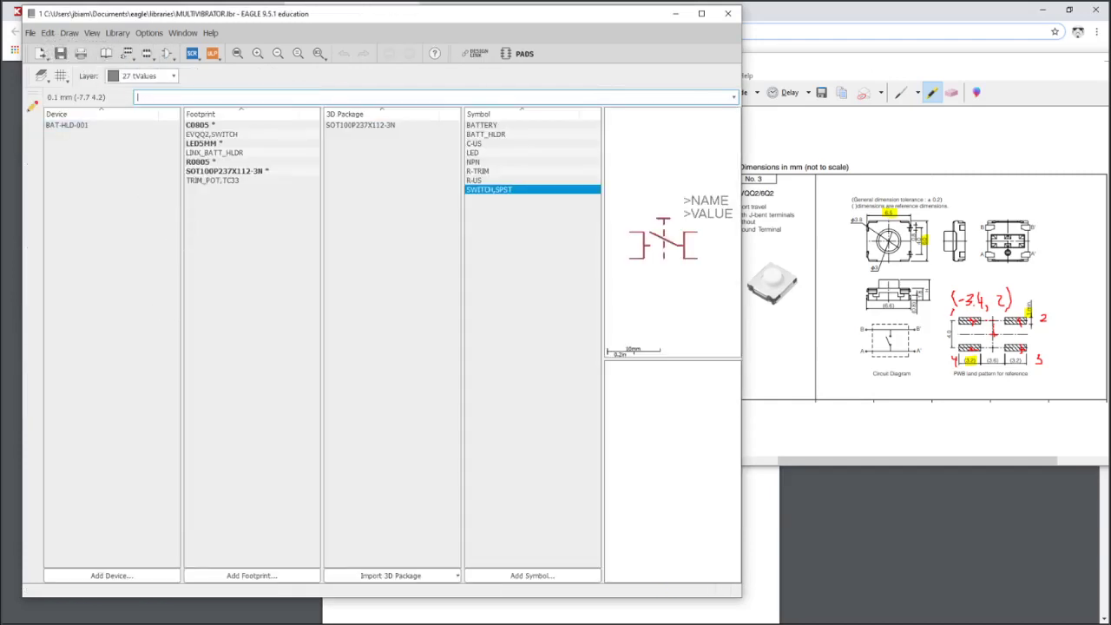